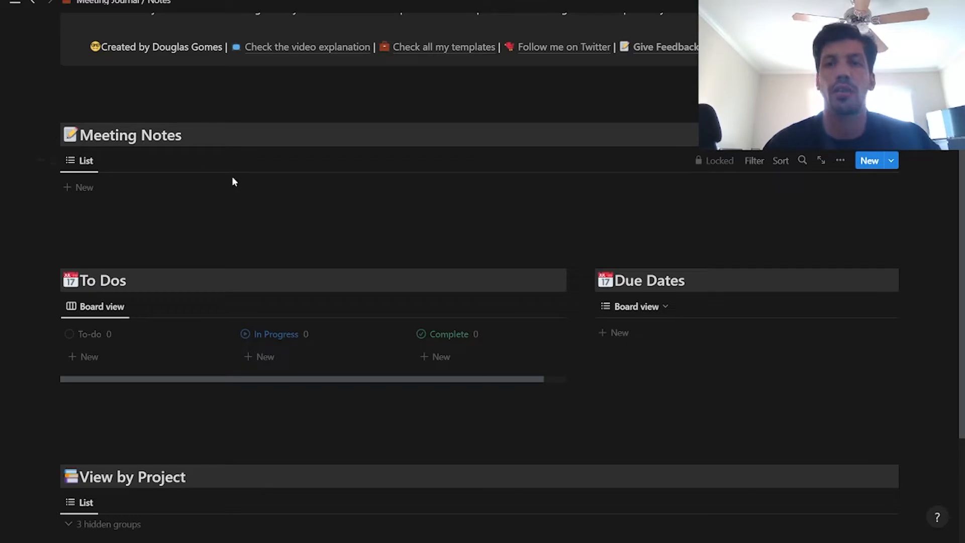
# Step: Examine the Meeting Notes, To Dos, Due Dates and View by Project sections of the template page
pyautogui.scroll(-3, 224, 190)
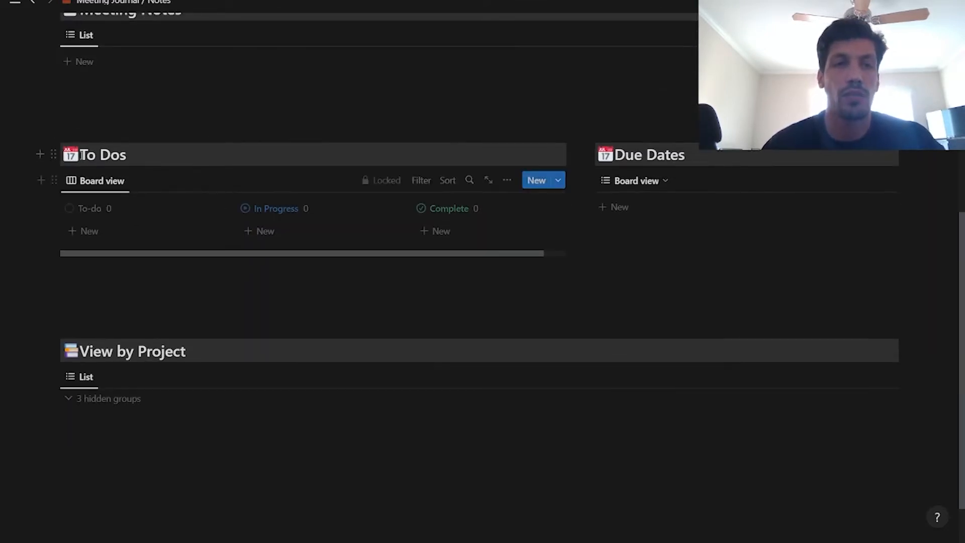
pyautogui.scroll(1, 150, 150)
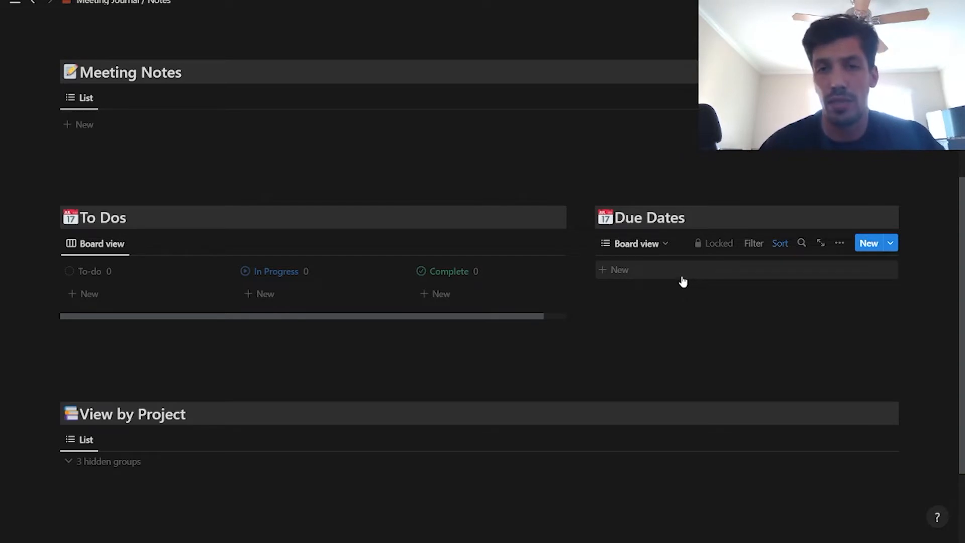
pyautogui.scroll(-1, 682, 280)
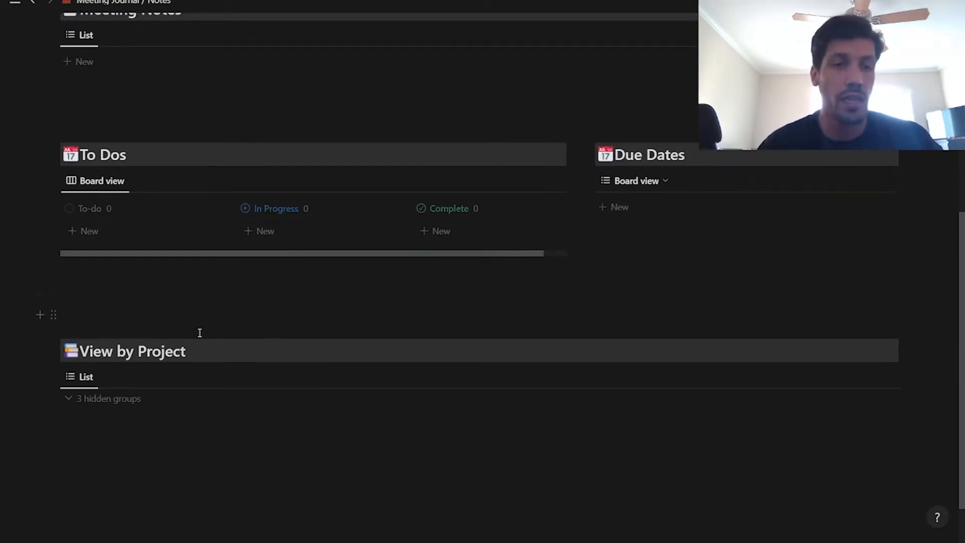
pyautogui.scroll(-1, 200, 334)
pyautogui.scroll(3, 216, 292)
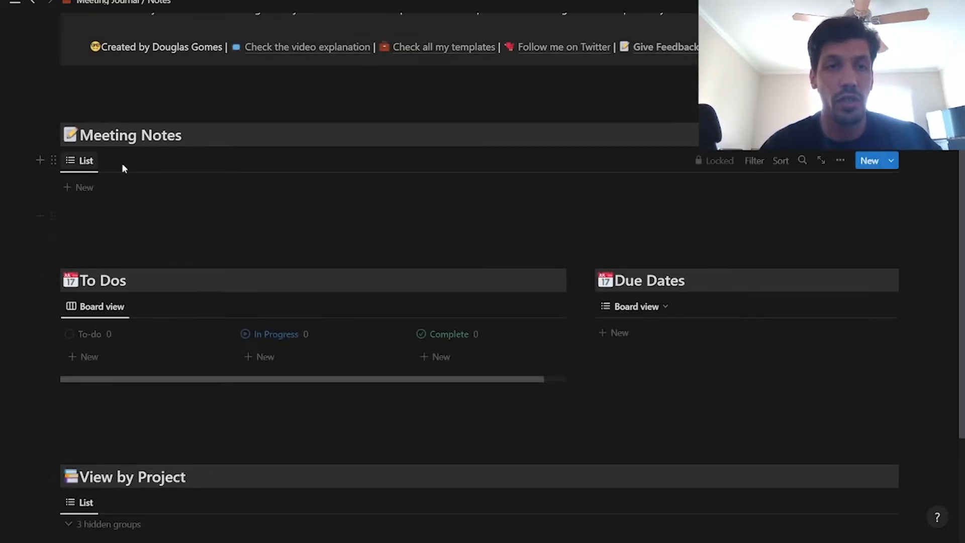
pyautogui.scroll(-3, 196, 196)
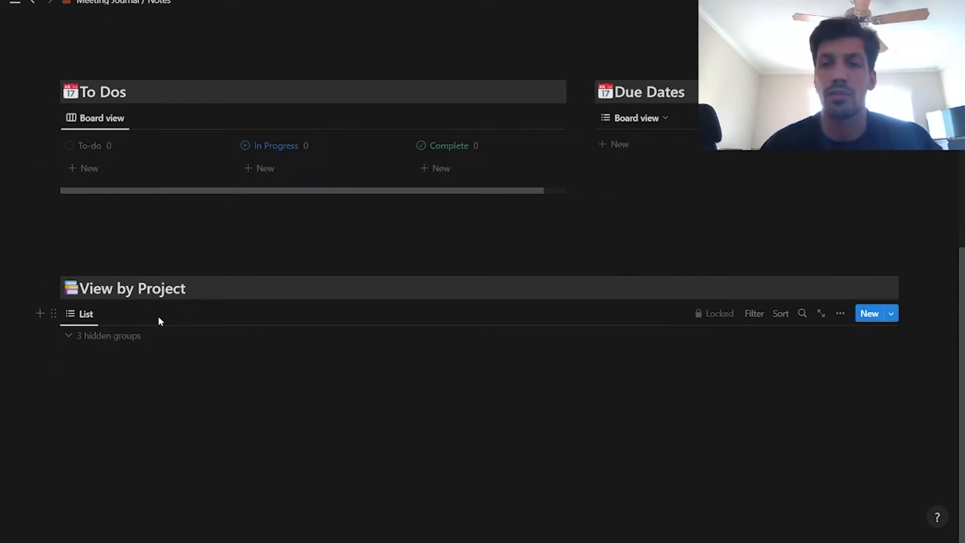
pyautogui.scroll(4, 217, 384)
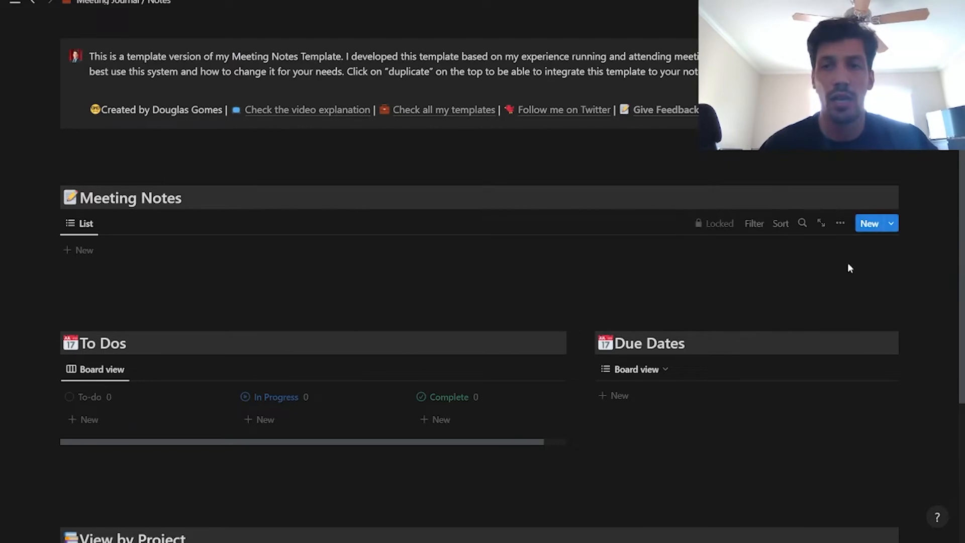
# Step: Create a meeting note from the Meeting Notes Template and title it "Creating a website"
pyautogui.click(895, 225)
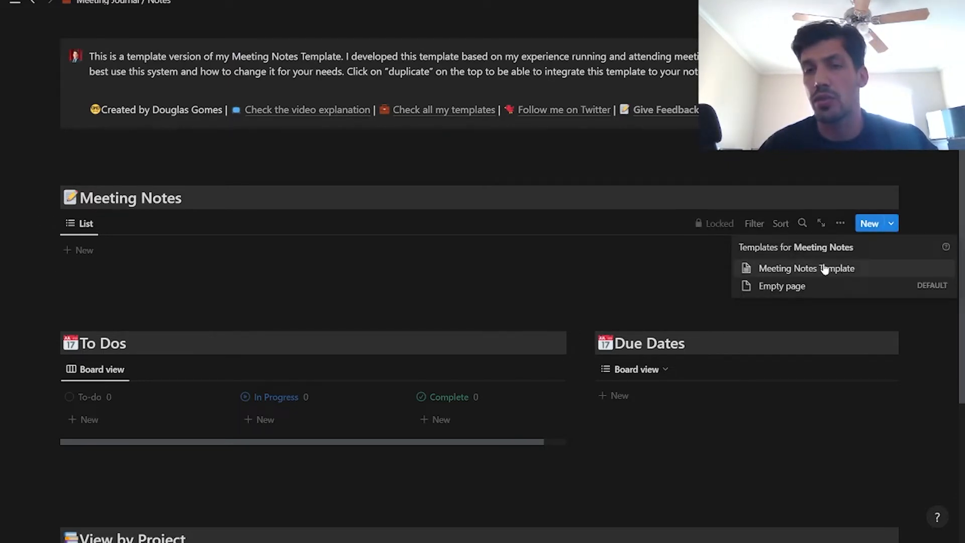
pyautogui.click(795, 274)
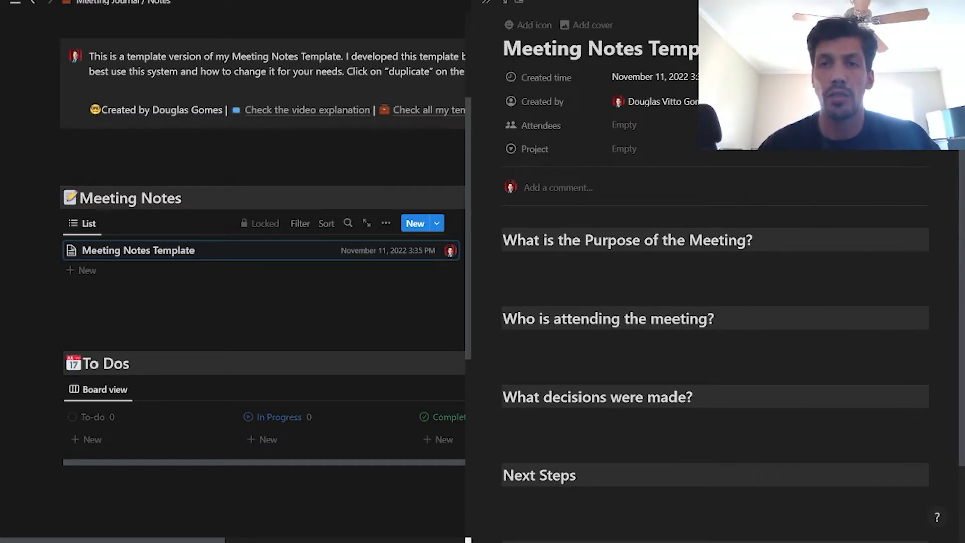
pyautogui.moveTo(734, 48); pyautogui.dragTo(506, 53)
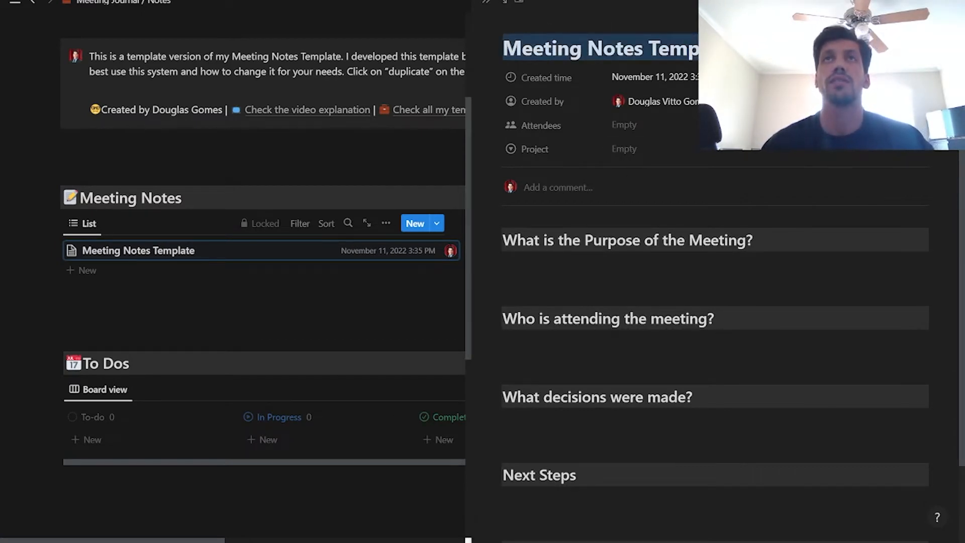
pyautogui.write('Cre')
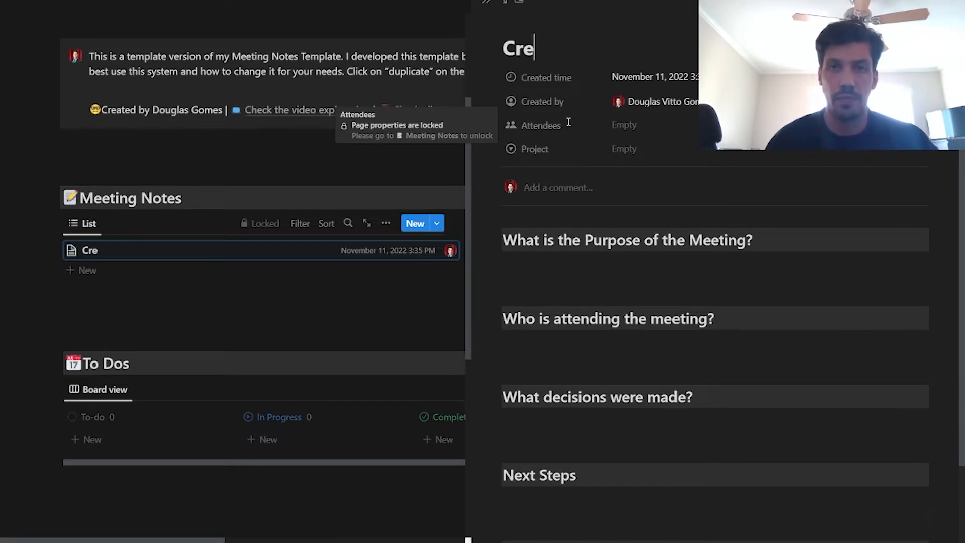
pyautogui.write('ating a website')
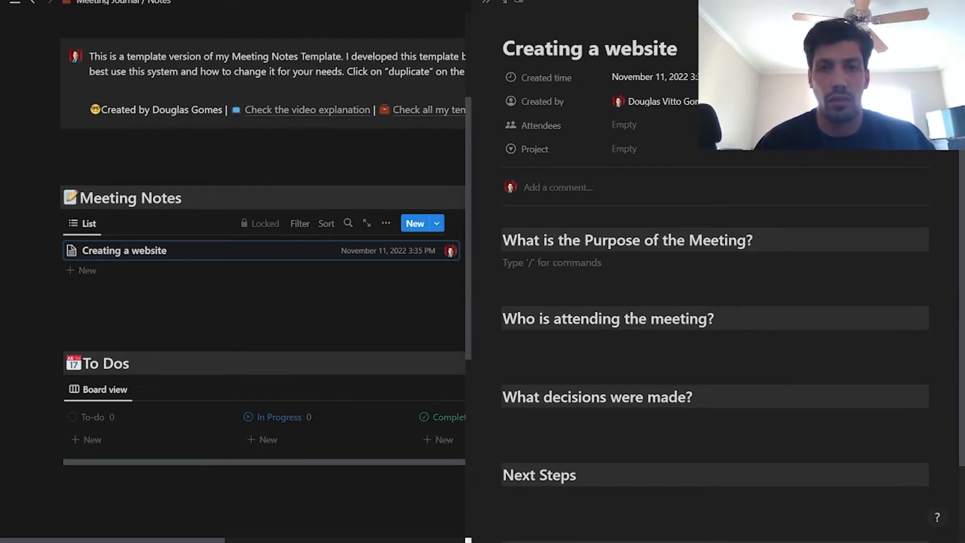
# Step: Add purpose bullets "Brainstorm the name for the website" and "What is the hosting that we are going to use", and list the four attendees' names
pyautogui.write('Brainstorm the name for the website What is the hosting that we are going to use')
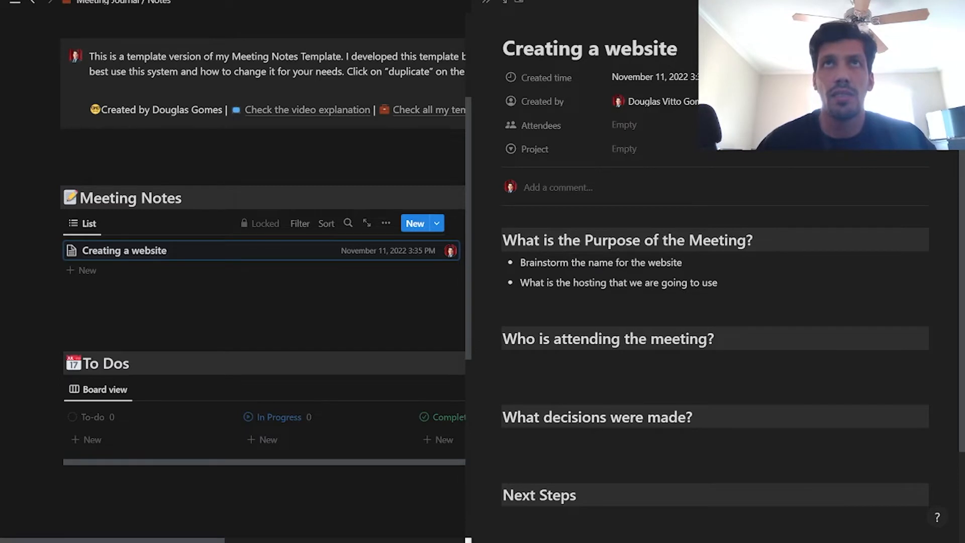
pyautogui.click(577, 370)
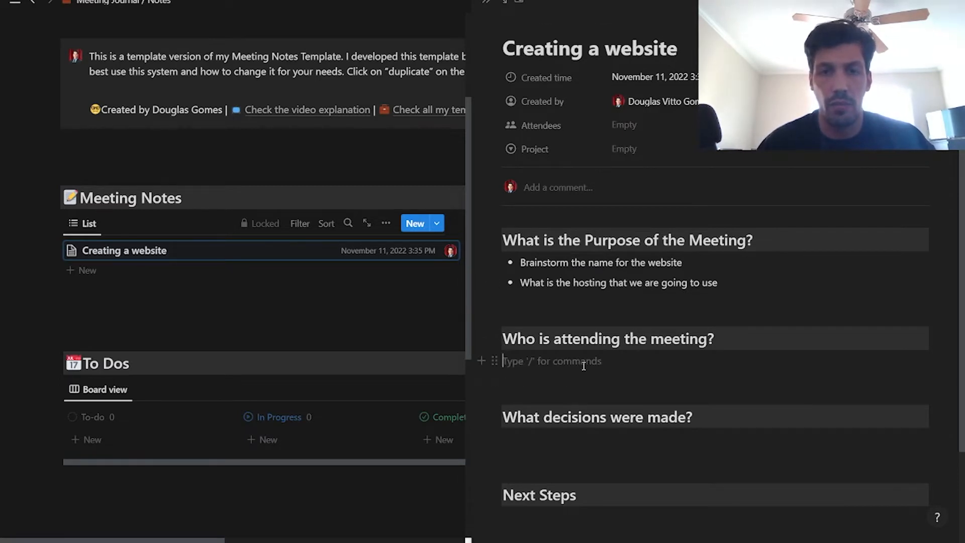
pyautogui.write('Rodrigo Jim James Douglas')
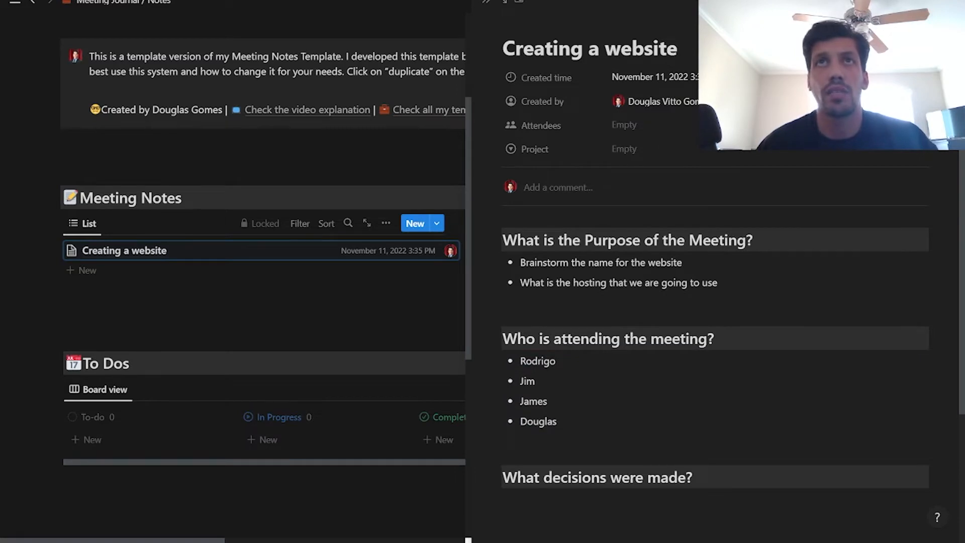
# Step: List "Name: Maverick" and "Hosting: Blue Host" as bullets under the heading about decisions made
pyautogui.scroll(-3, 804, 236)
pyautogui.click(642, 327)
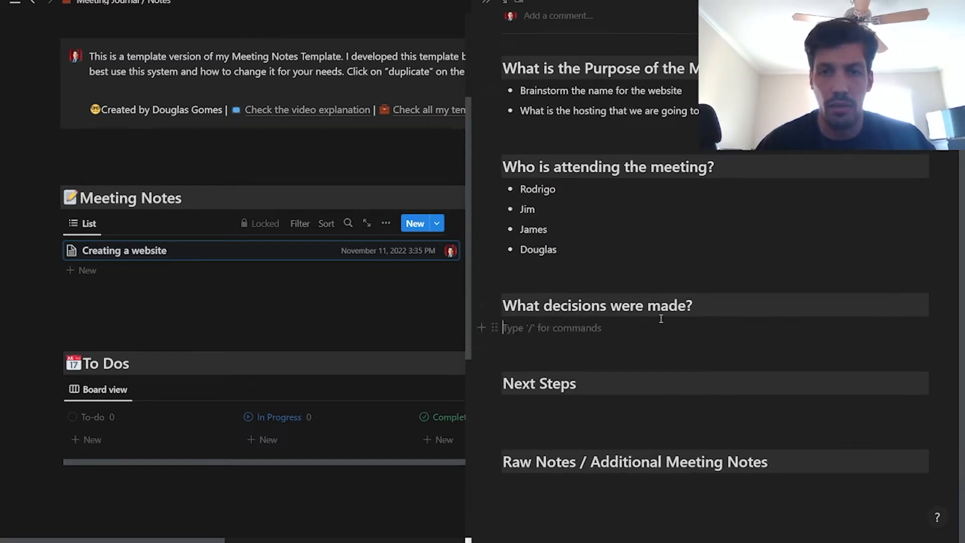
pyautogui.write('Name: Maverick Hosting: Blue Host')
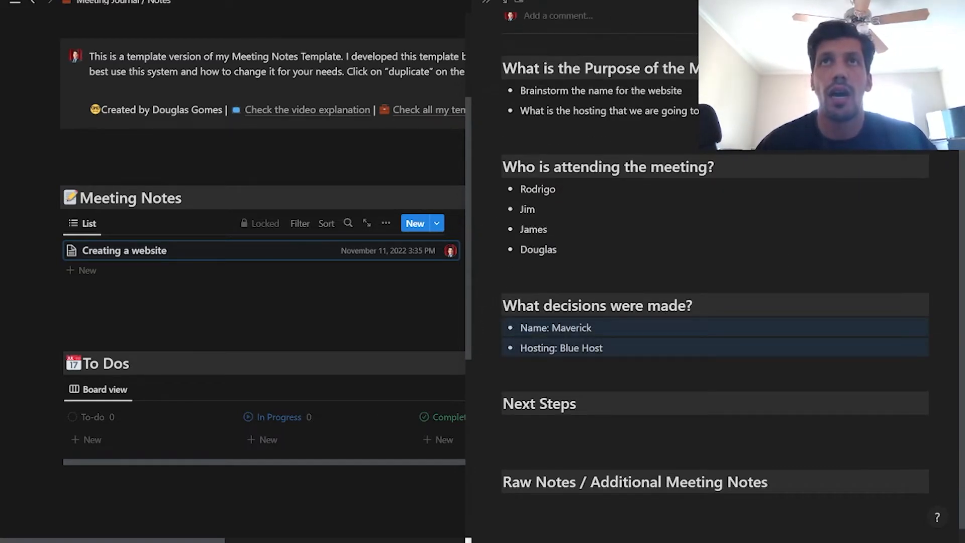
# Step: List "Sign up with Blue Host", "Find Webdesigner" and "Create a logo" as bullets under the Next Steps heading
pyautogui.scroll(-1, 715, 322)
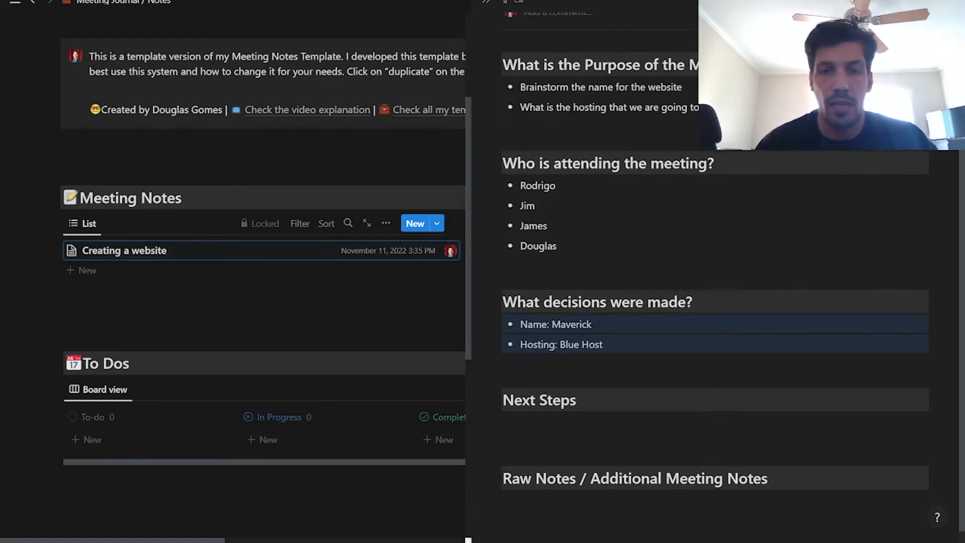
pyautogui.scroll(-1, 715, 322)
pyautogui.click(605, 407)
pyautogui.write('Sign up with Blue Host Find Webdesigner Create a logo')
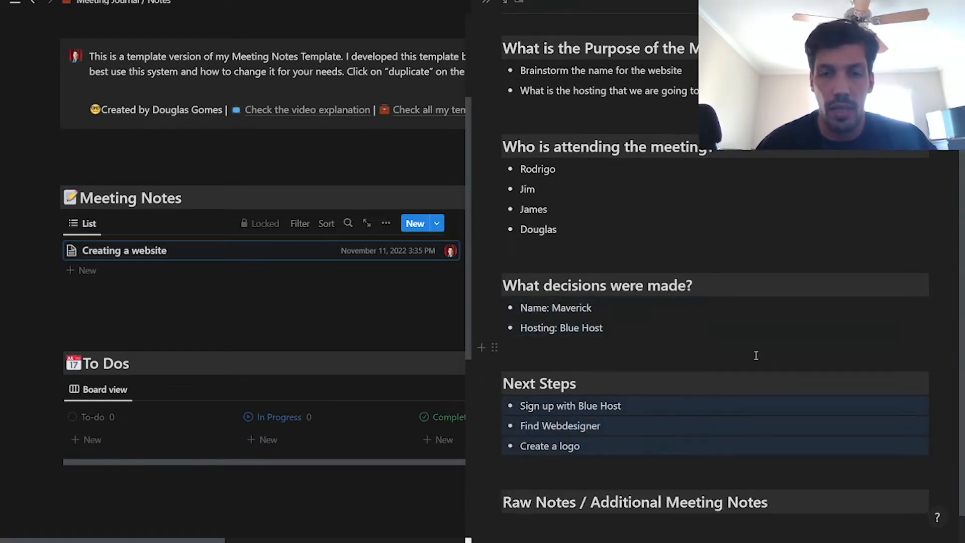
pyautogui.click(597, 426)
pyautogui.scroll(-1, 612, 431)
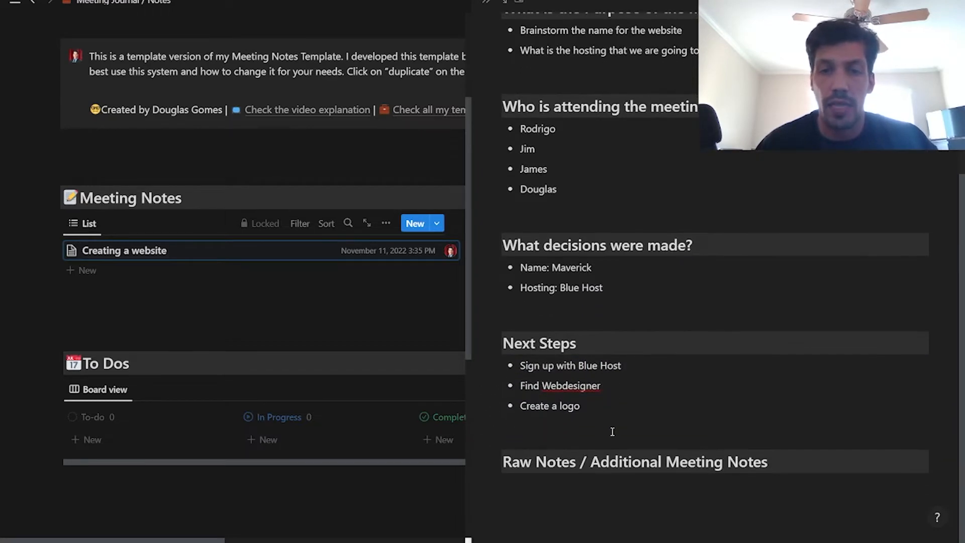
pyautogui.click(582, 487)
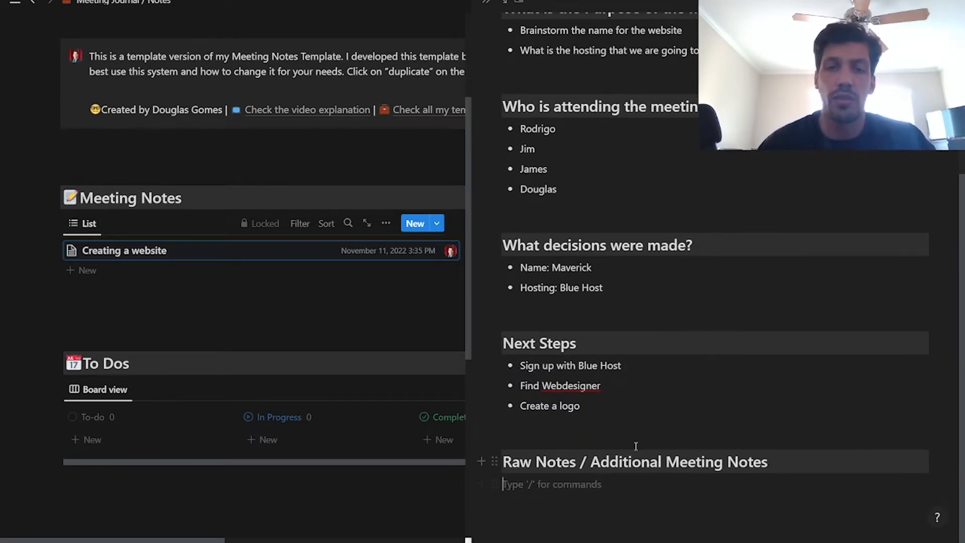
# Step: Set the meeting note's Project property to Maverik and close the note to return to the full template page
pyautogui.scroll(5, 709, 306)
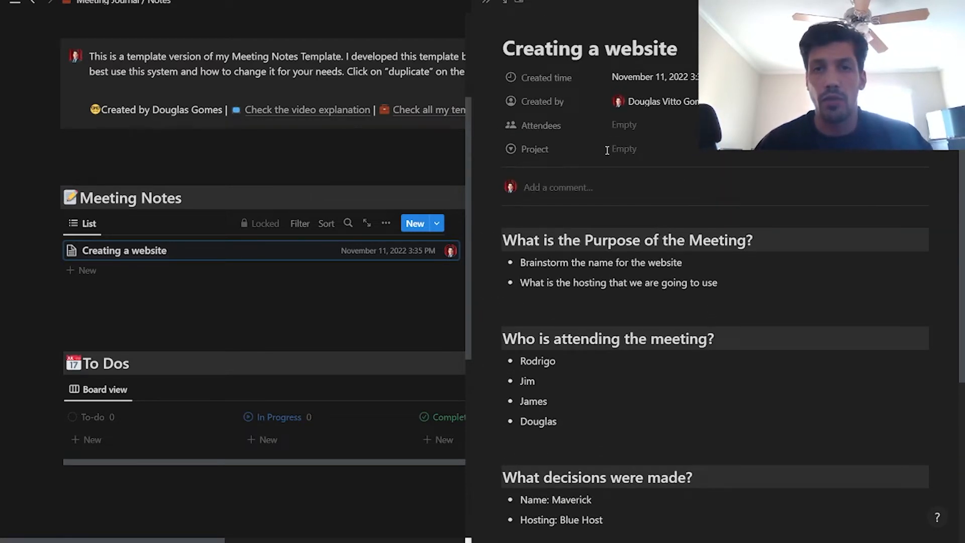
pyautogui.click(635, 152)
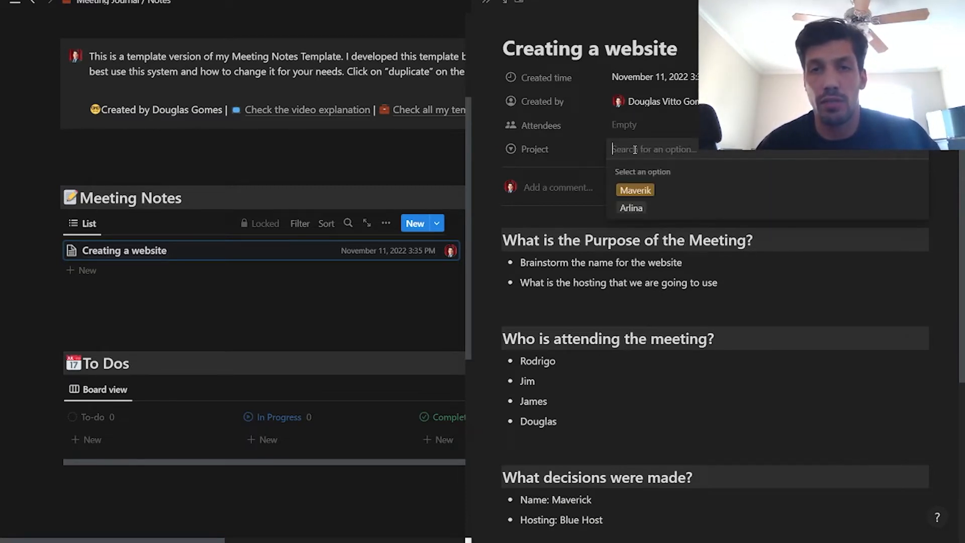
pyautogui.click(636, 191)
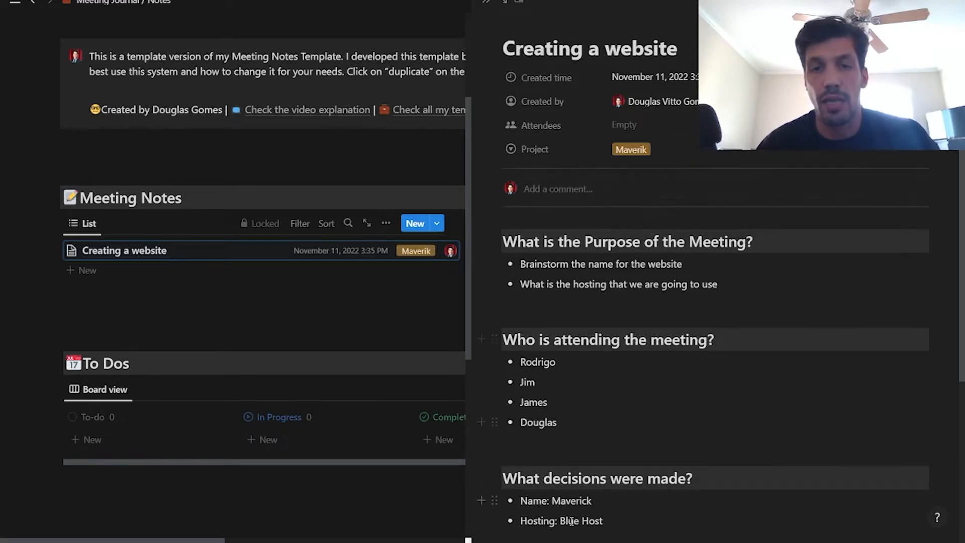
pyautogui.moveTo(604, 502); pyautogui.dragTo(554, 425)
pyautogui.scroll(-3, 628, 433)
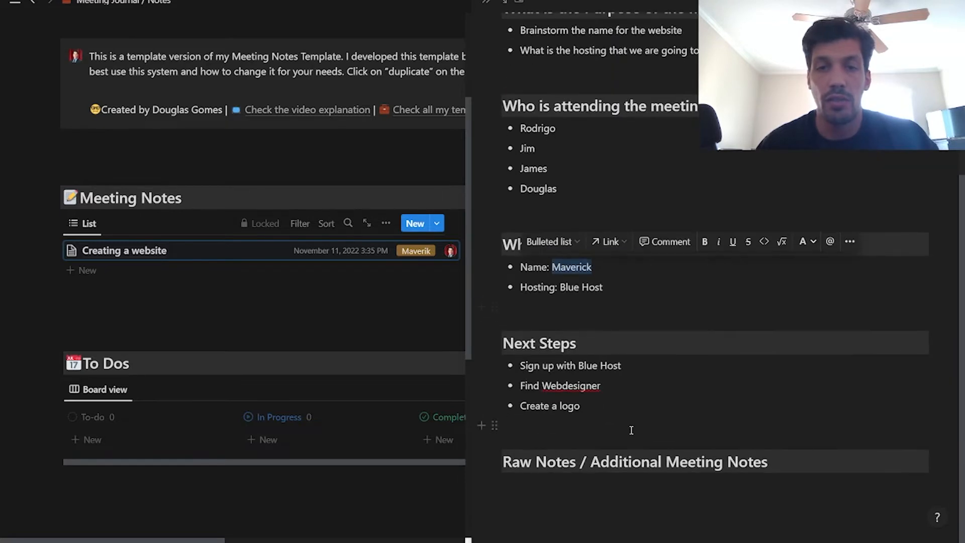
pyautogui.moveTo(518, 362)
pyautogui.mouseDown()
pyautogui.moveTo(625, 390)
pyautogui.moveTo(529, 367)
pyautogui.mouseUp()
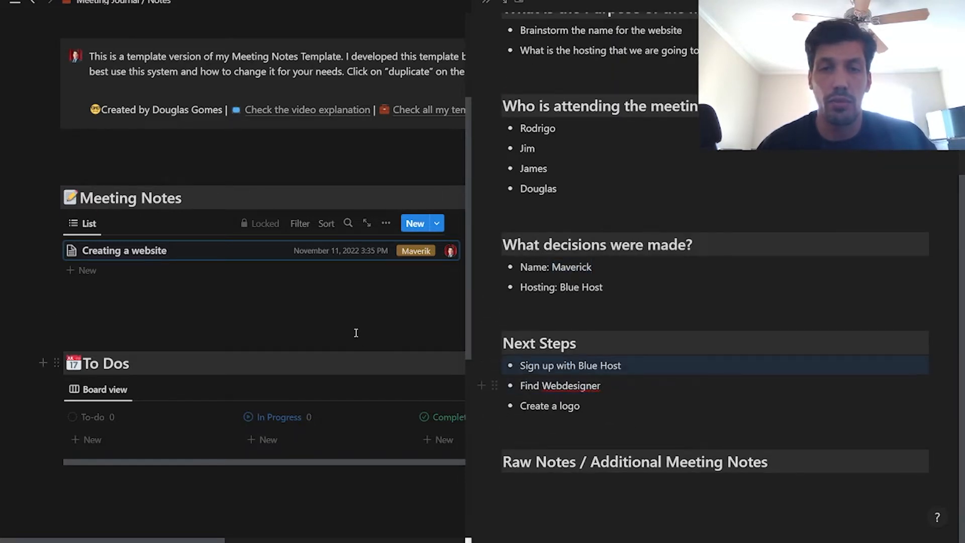
pyautogui.click(355, 318)
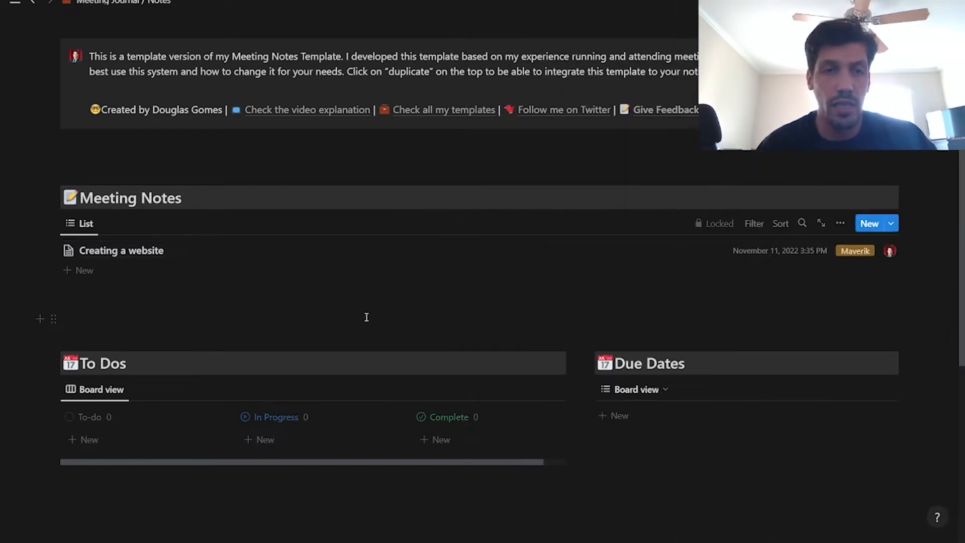
pyautogui.scroll(-3, 304, 241)
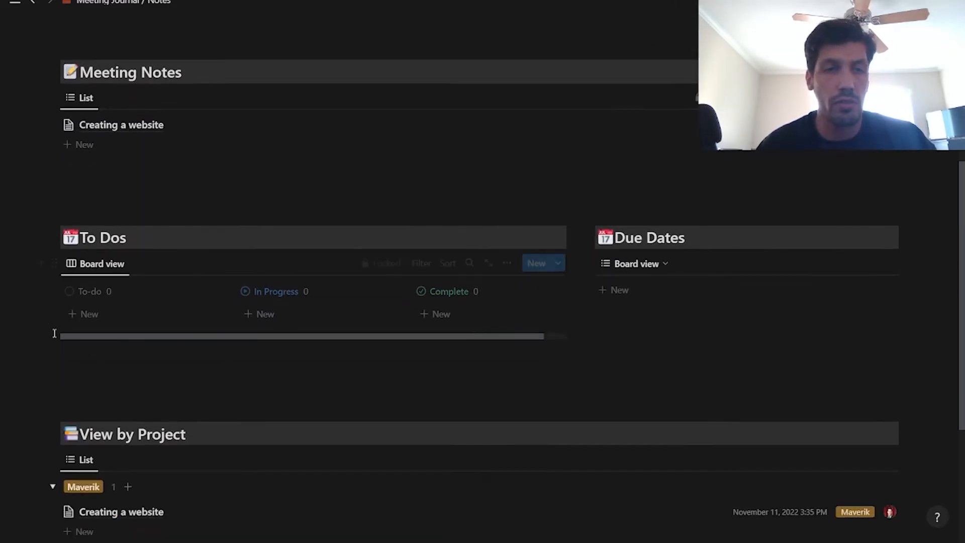
pyautogui.click(507, 263)
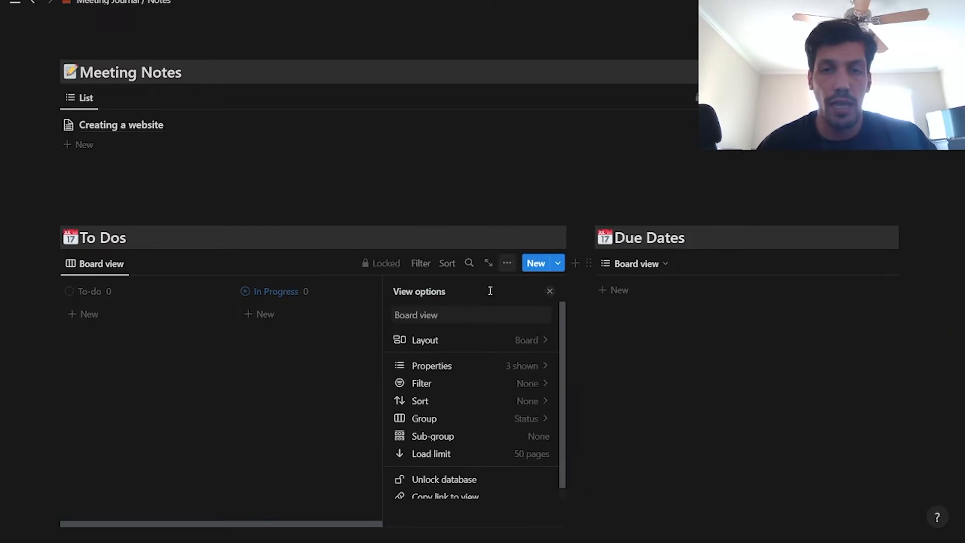
pyautogui.click(559, 264)
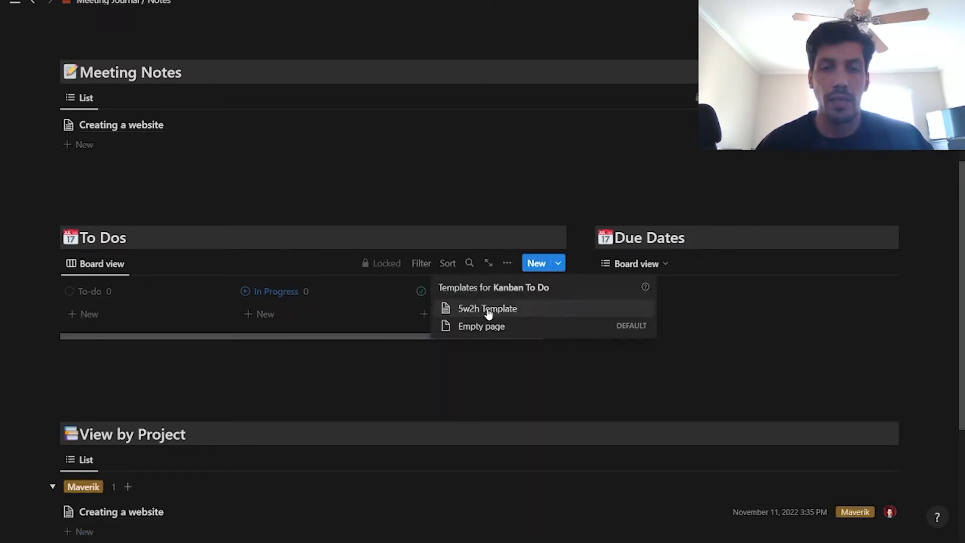
pyautogui.click(49, 304)
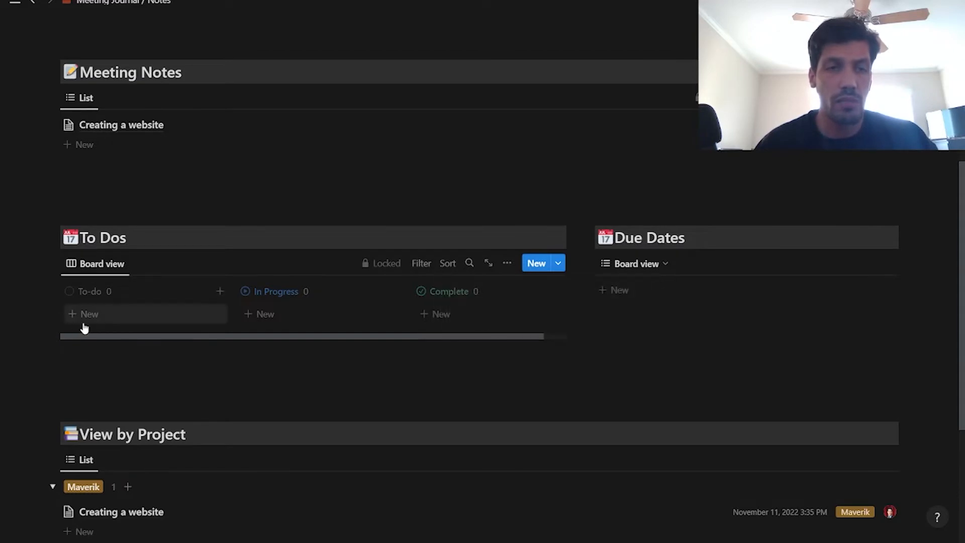
# Step: Add a card named "Sign Up on Blue host" to the To-do column of the To Dos board
pyautogui.click(90, 314)
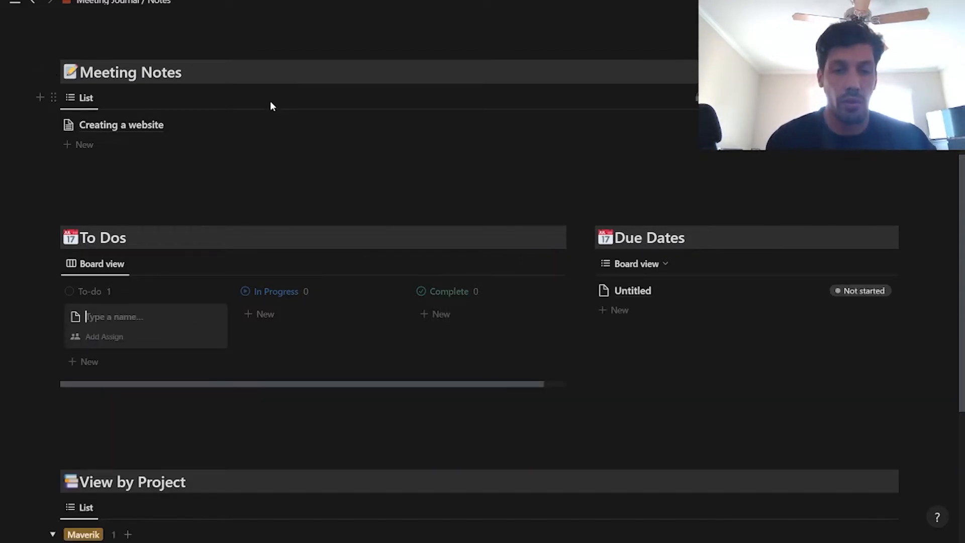
pyautogui.write('Sign')
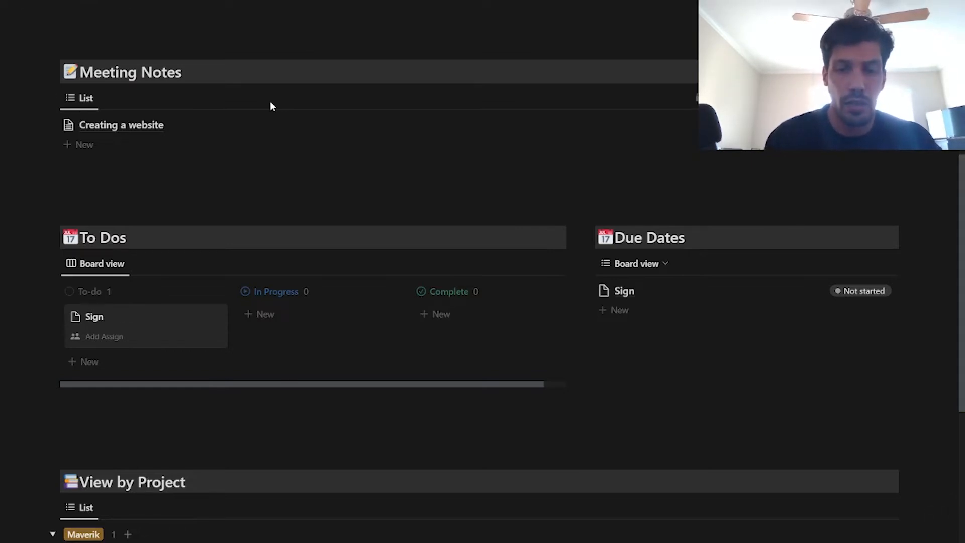
pyautogui.write(' Up on Blue host')
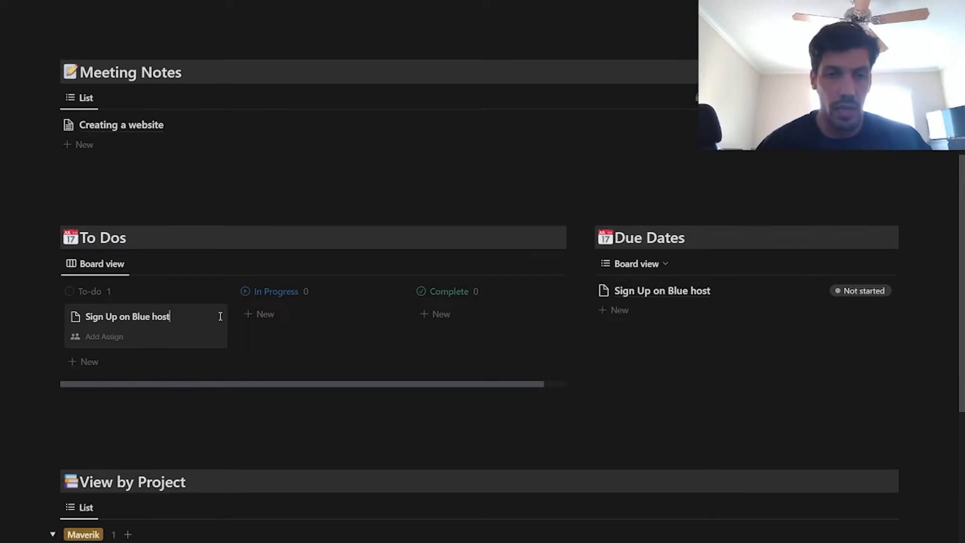
pyautogui.click(196, 402)
# Step: Assign the "Sign Up on Blue host" card to the workspace member and relate it to the "Creating a website" meeting
pyautogui.click(157, 322)
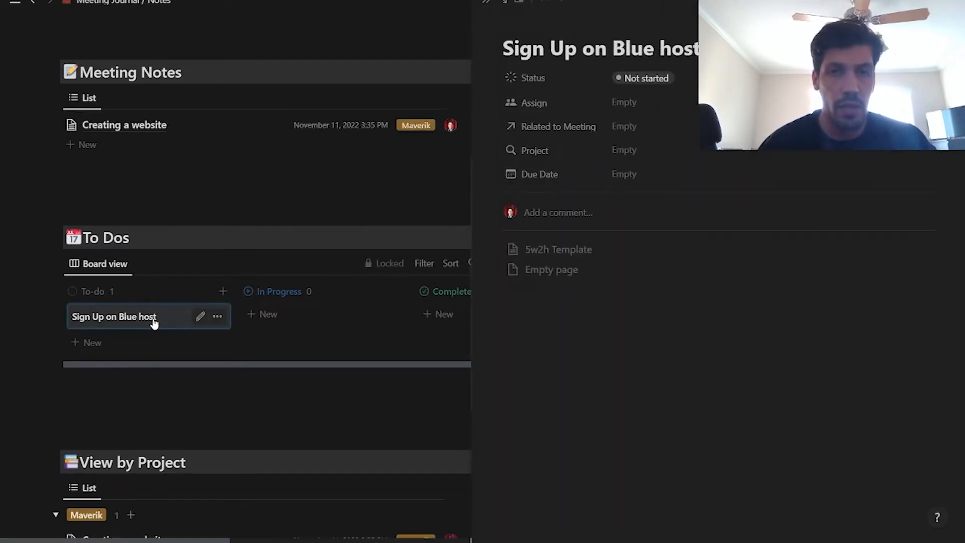
pyautogui.click(628, 102)
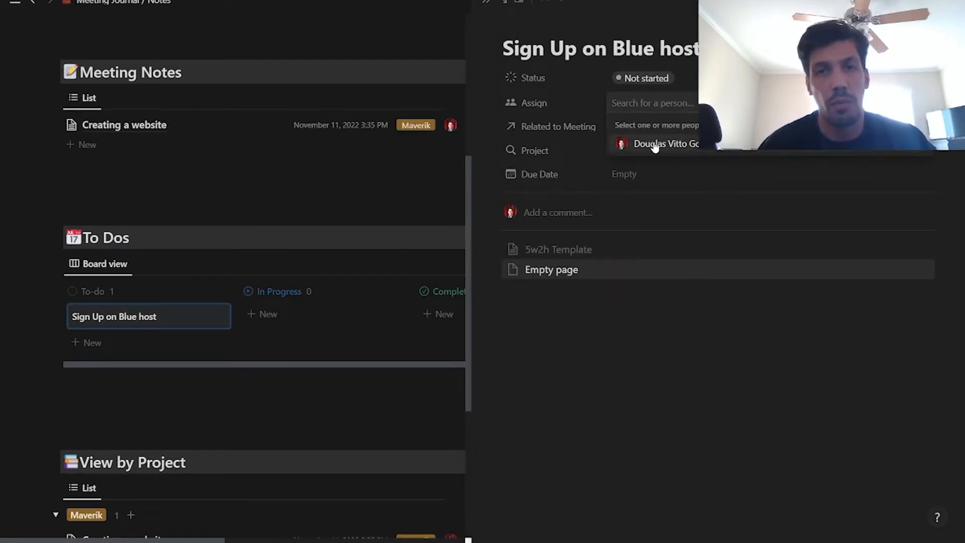
pyautogui.click(654, 144)
pyautogui.click(739, 277)
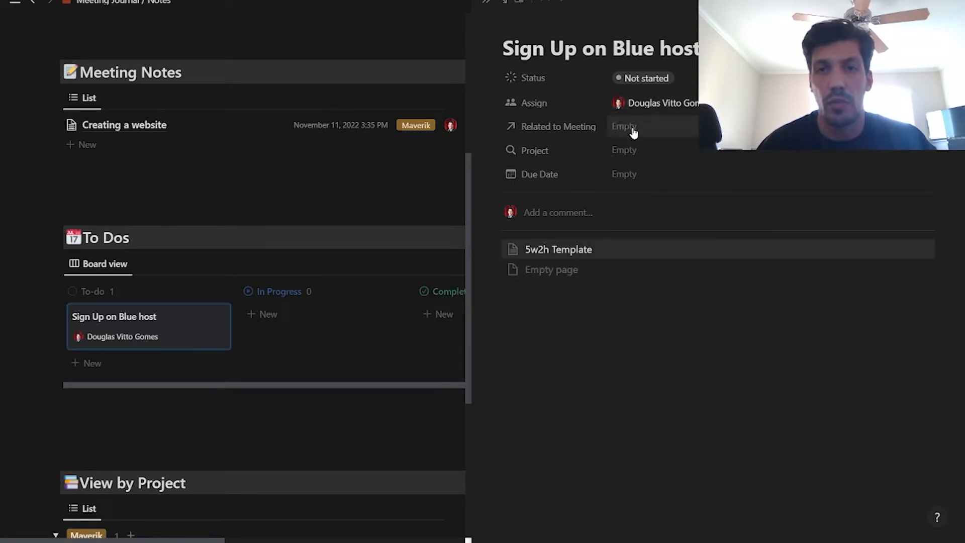
pyautogui.click(631, 128)
pyautogui.click(665, 171)
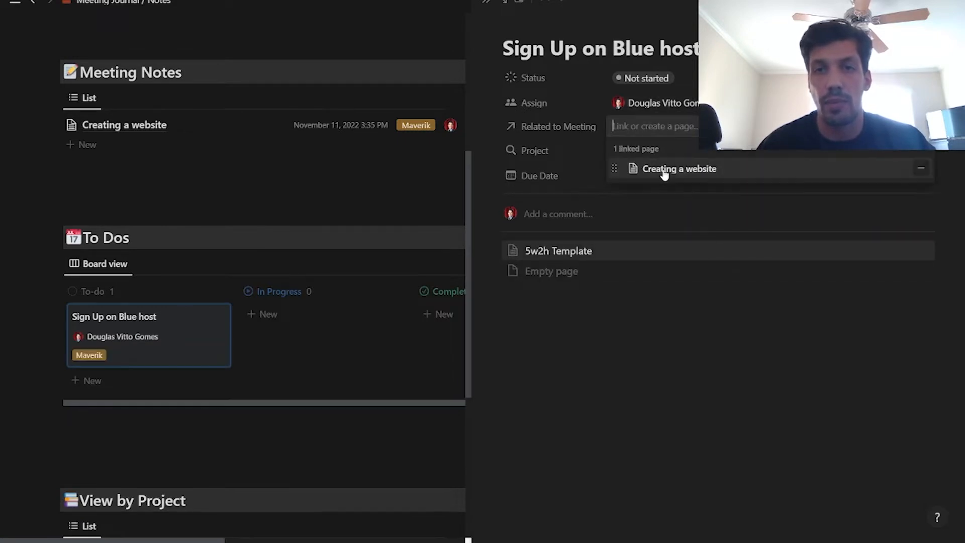
# Step: Open the related "Creating a website" meeting note to check its project, and return to the "Sign Up on Blue host" card
pyautogui.click(698, 171)
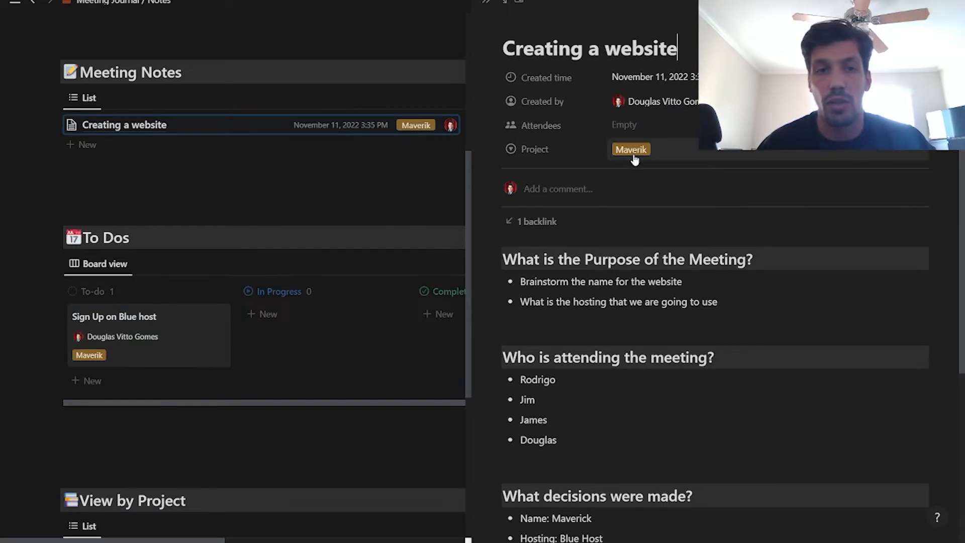
pyautogui.click(304, 411)
pyautogui.click(192, 340)
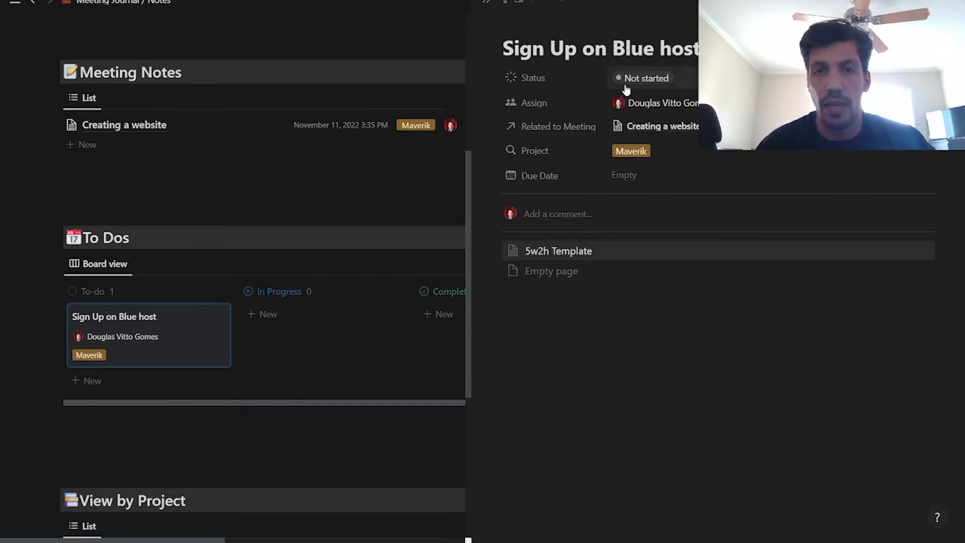
# Step: Set the "Sign Up on Blue host" card's due date to November 16, 2022 and close the card
pyautogui.click(629, 175)
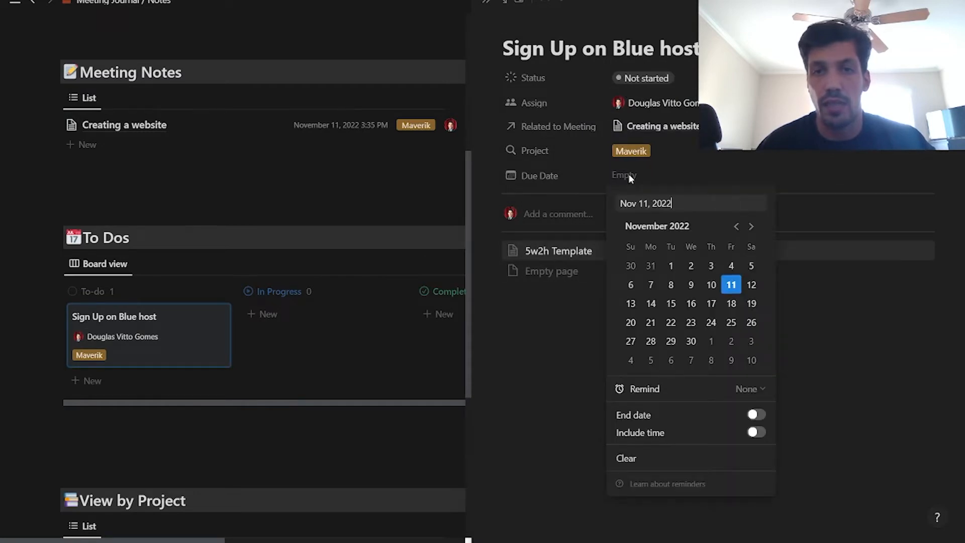
pyautogui.click(692, 304)
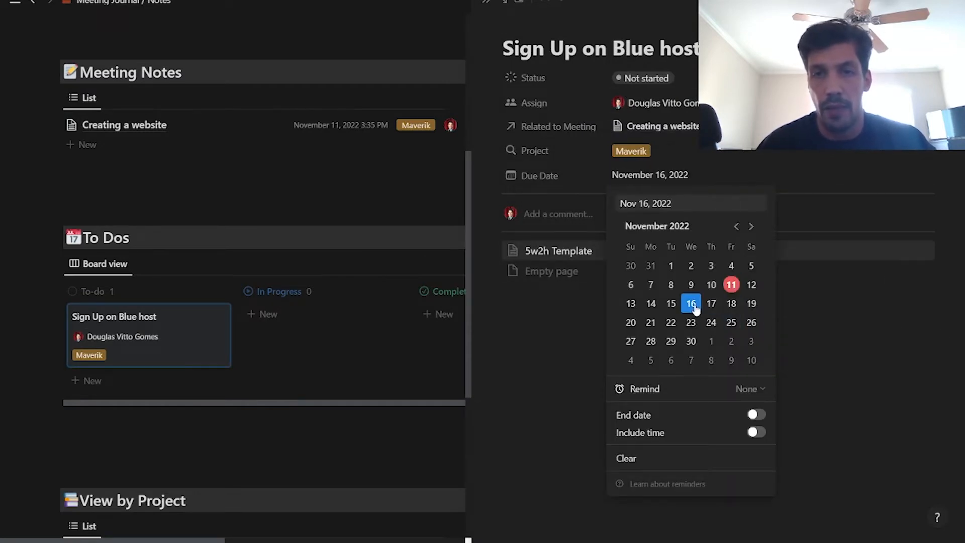
pyautogui.click(308, 425)
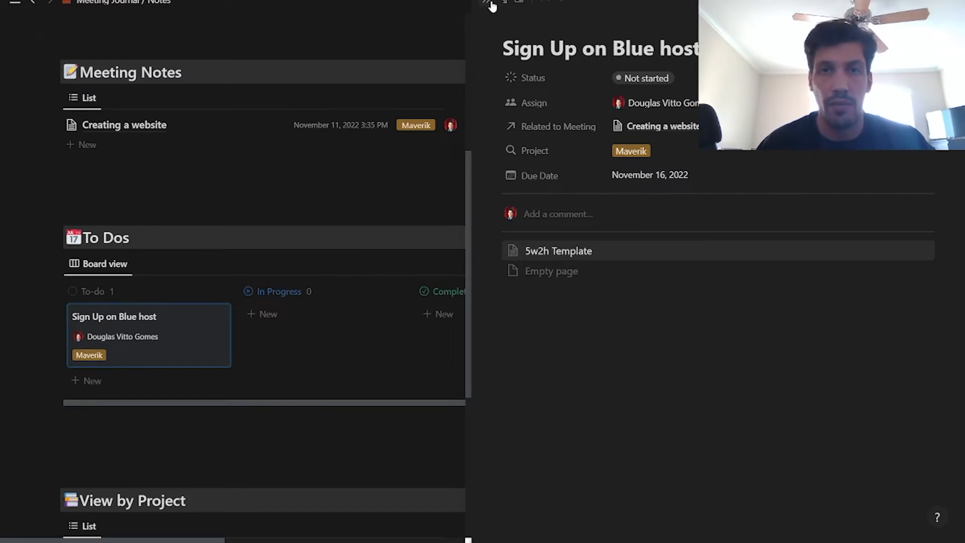
pyautogui.click(488, 3)
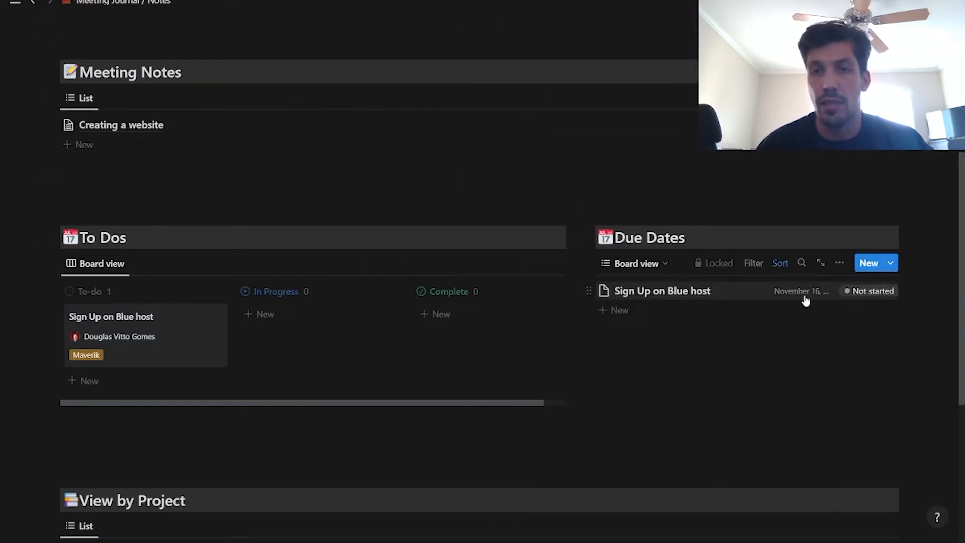
# Step: Add a card named "Find a Webdesigner" to the To-do column of the To Dos board
pyautogui.click(87, 381)
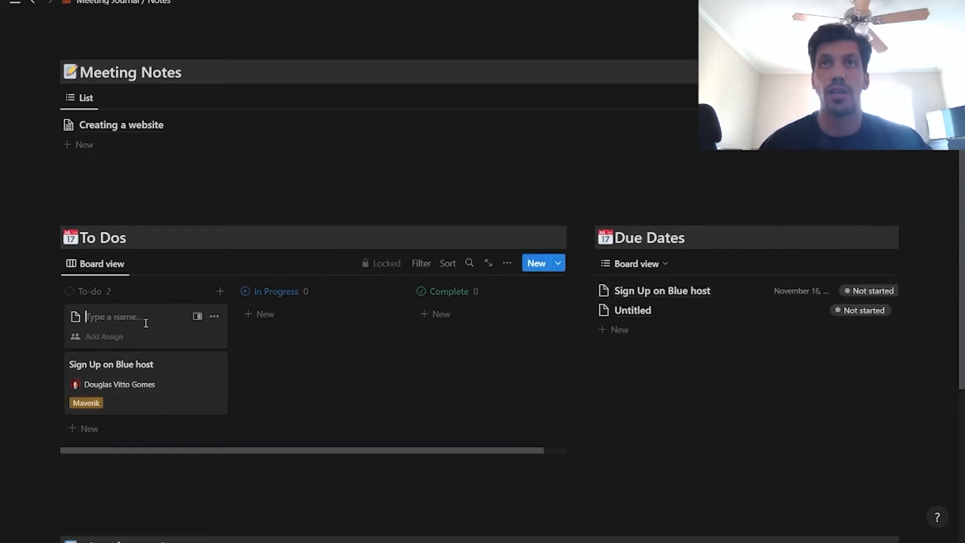
pyautogui.write('Find ')
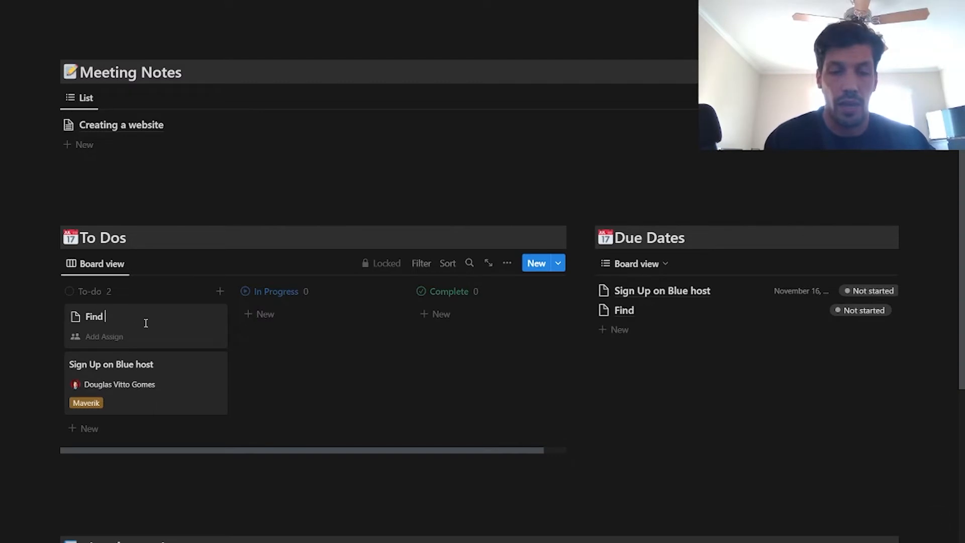
pyautogui.write('a Web')
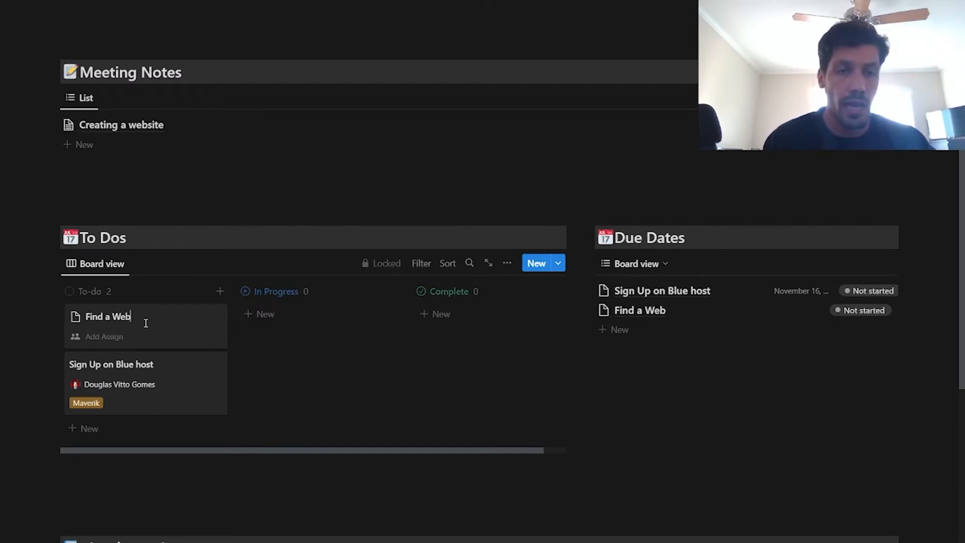
pyautogui.write('designer')
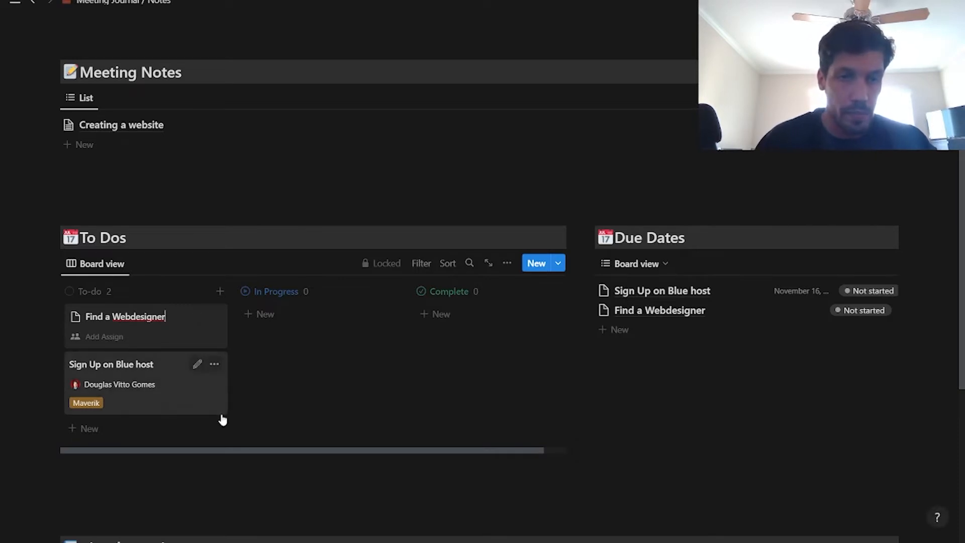
pyautogui.press('BackSpace')
pyautogui.press('BackSpace')
pyautogui.press('BackSpace')
pyautogui.press('BackSpace')
pyautogui.press('BackSpace')
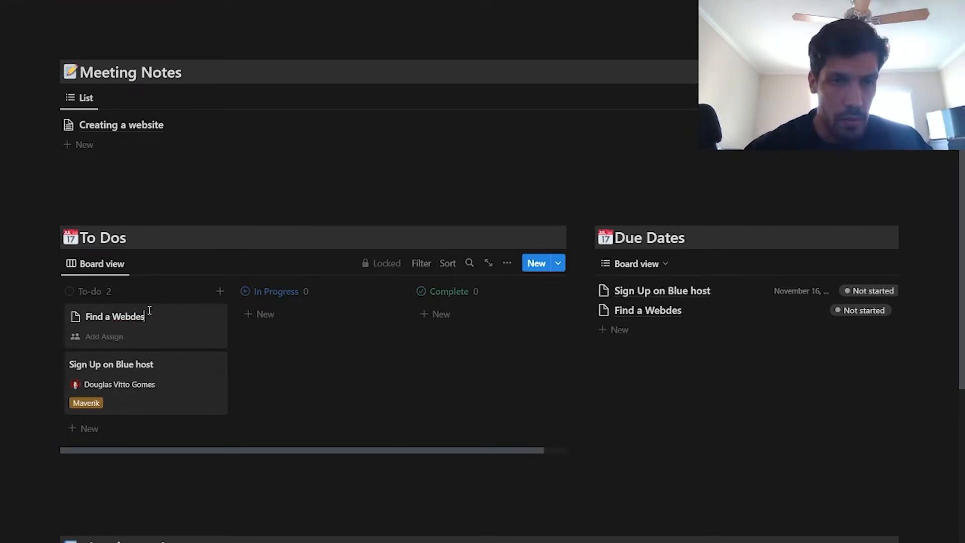
pyautogui.write('igner')
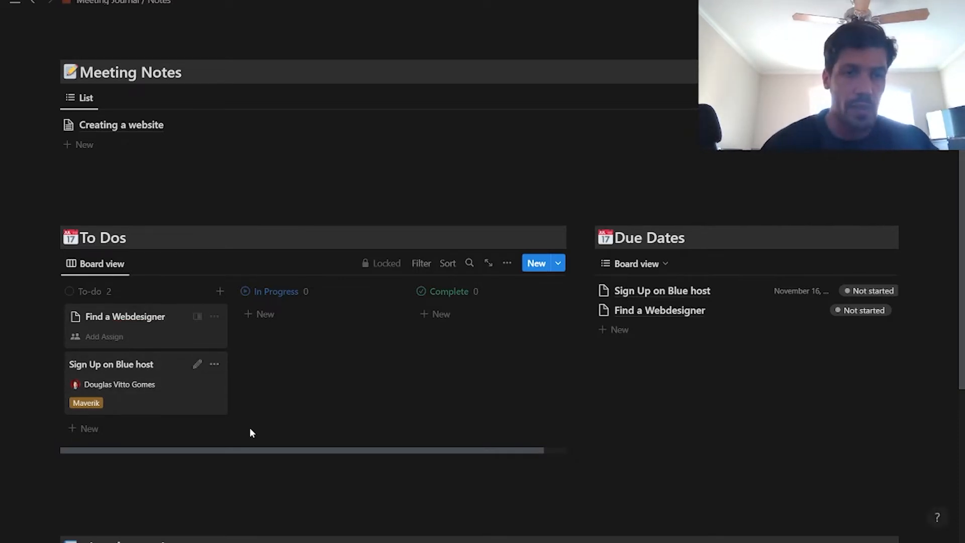
pyautogui.click(276, 451)
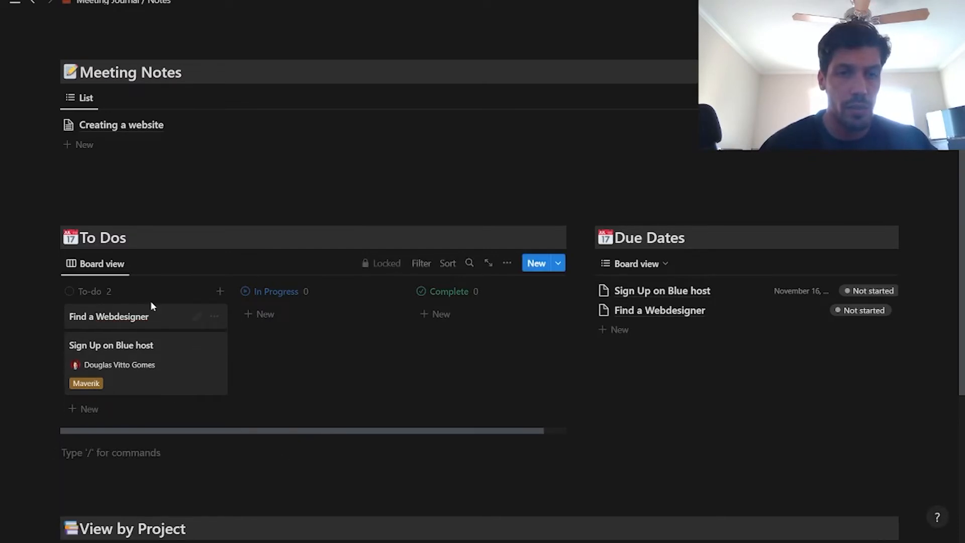
# Step: Apply the 5w2h Template to the "Find a Webdesigner" card and assign the card to the workspace member
pyautogui.click(160, 323)
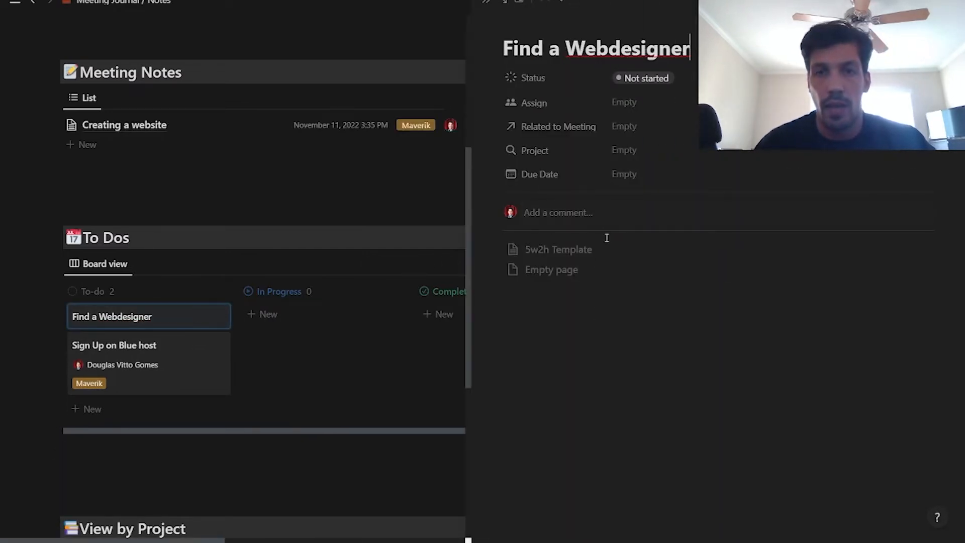
pyautogui.click(574, 254)
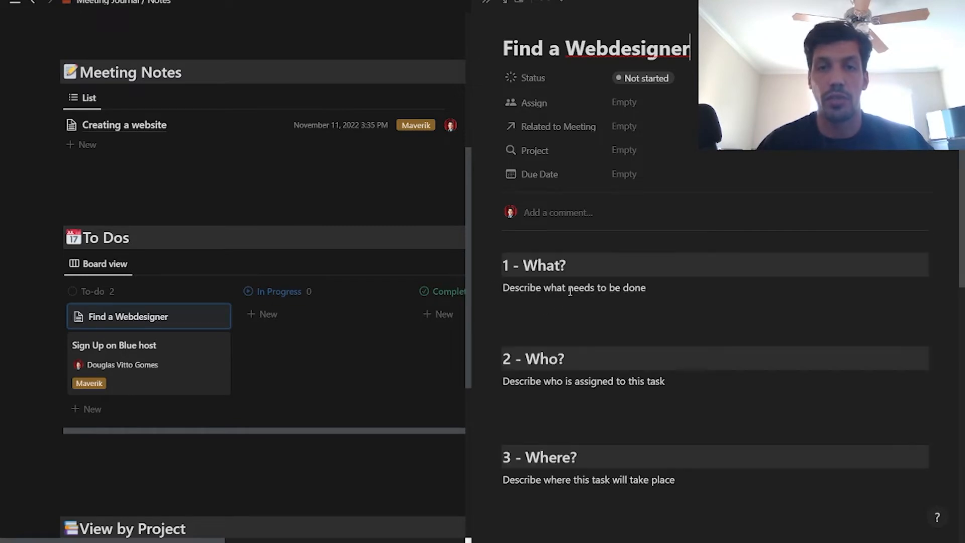
pyautogui.click(636, 102)
pyautogui.click(646, 145)
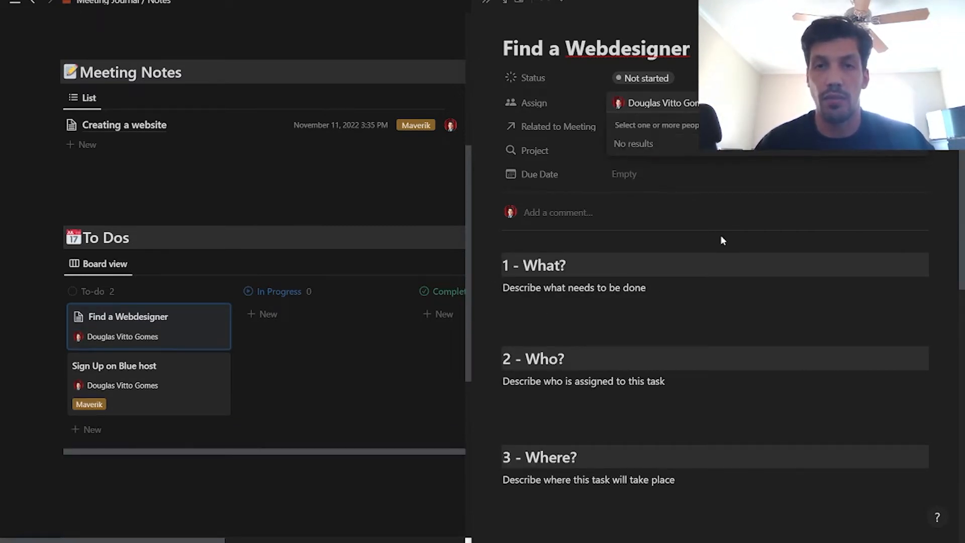
pyautogui.click(709, 226)
# Step: Relate the "Find a Webdesigner" card to the "Creating a website" meeting and set its due date to November 18, 2022
pyautogui.click(628, 126)
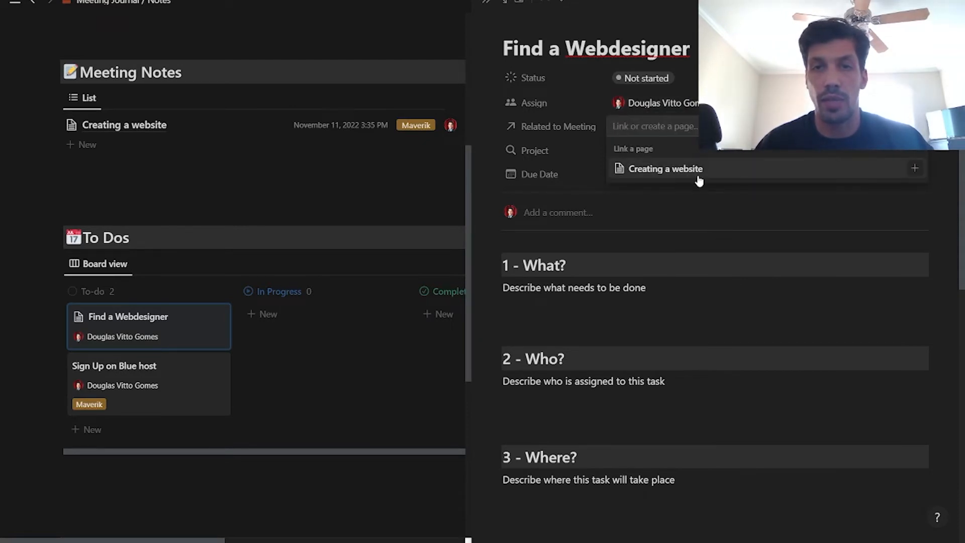
pyautogui.click(698, 176)
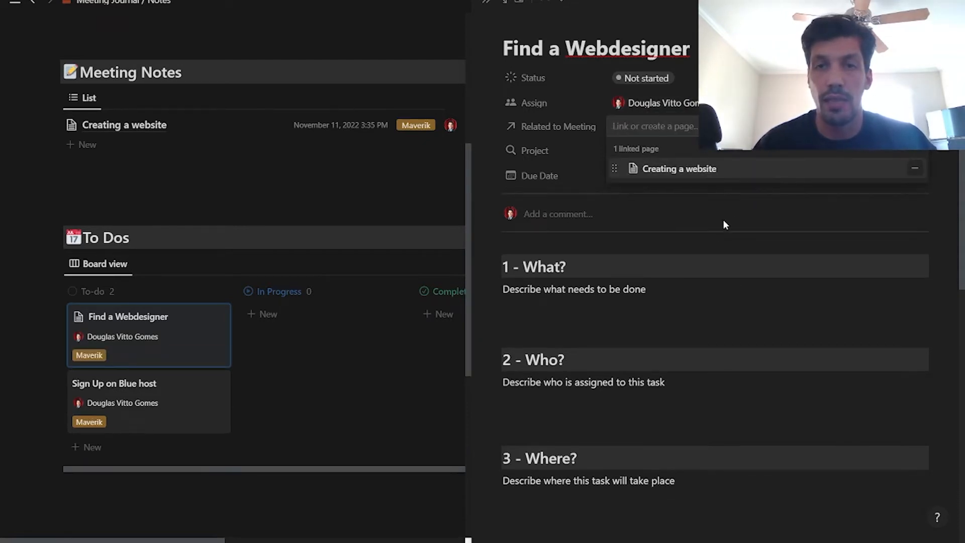
pyautogui.click(717, 231)
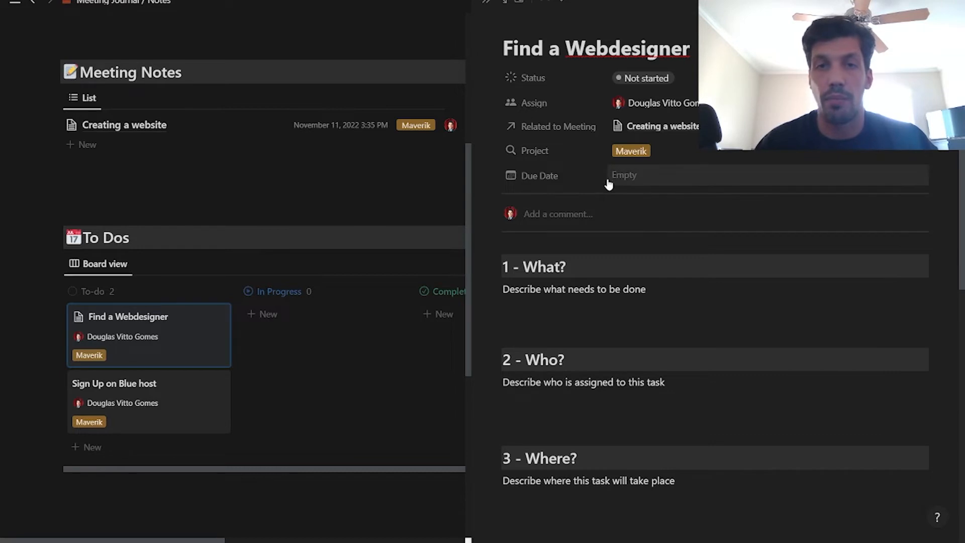
pyautogui.click(622, 186)
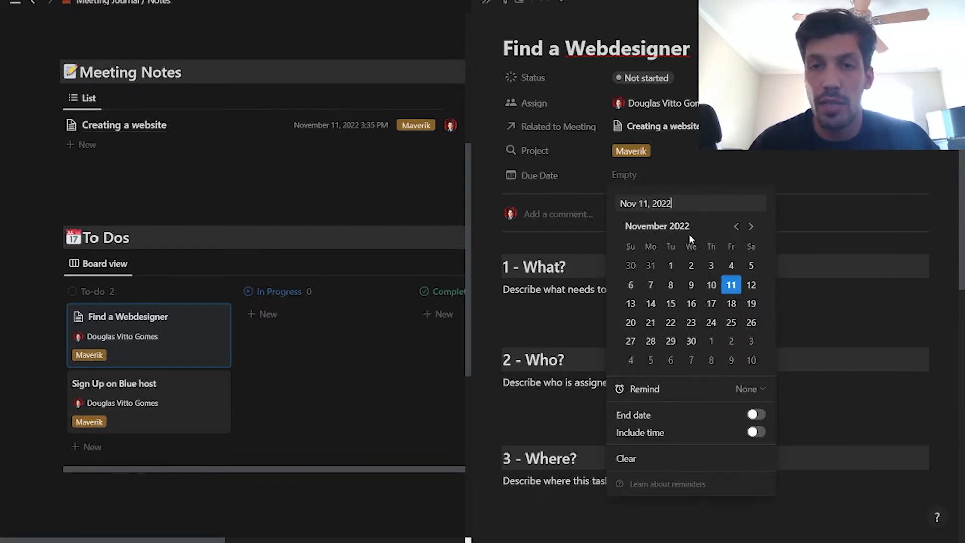
pyautogui.click(731, 304)
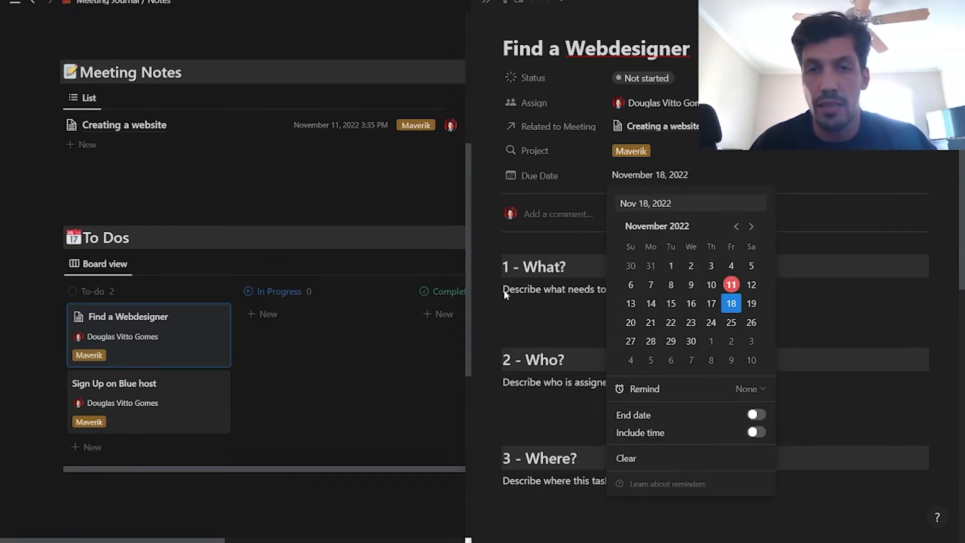
pyautogui.click(523, 248)
# Step: Replace the placeholder text under "1 - What?" with "Find a webdesigner to create the website"
pyautogui.moveTo(652, 290); pyautogui.dragTo(426, 292)
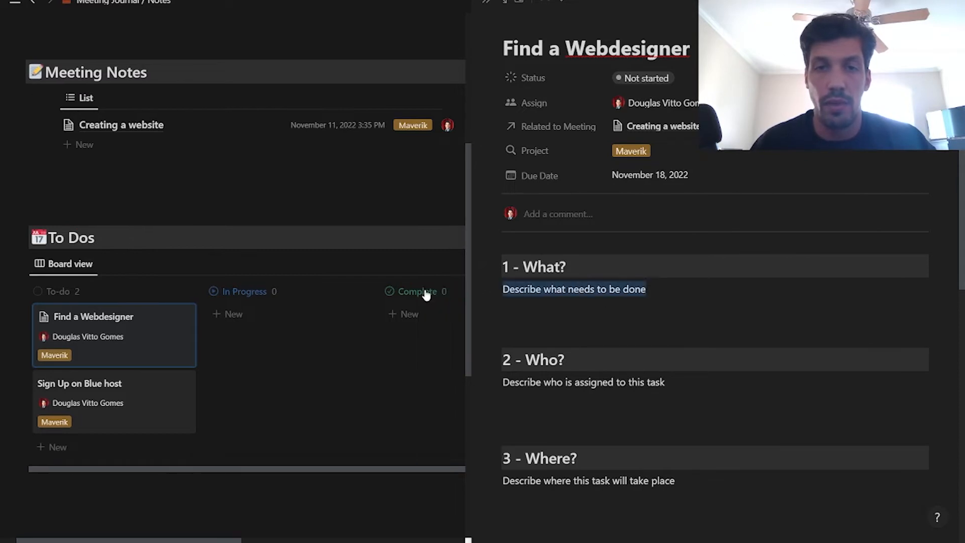
pyautogui.write('F')
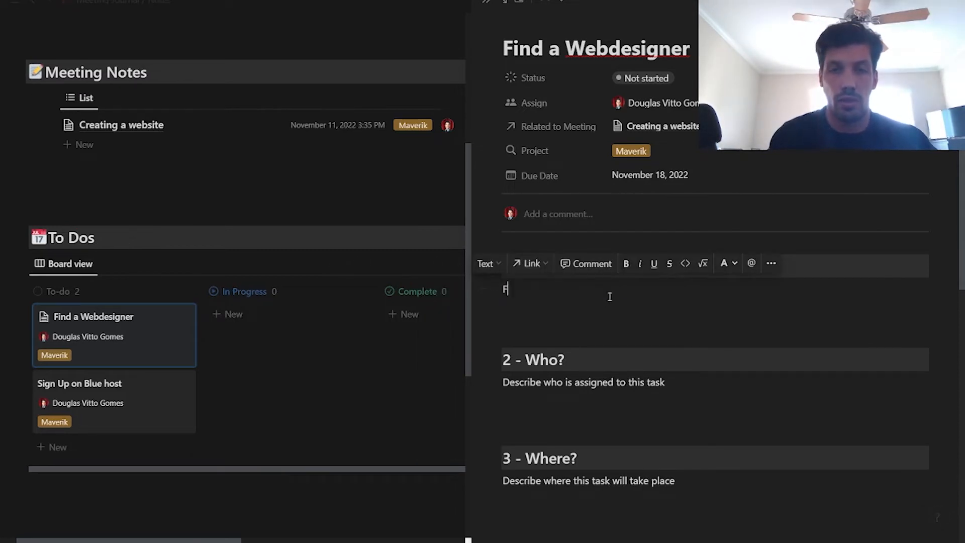
pyautogui.write('ind a webs')
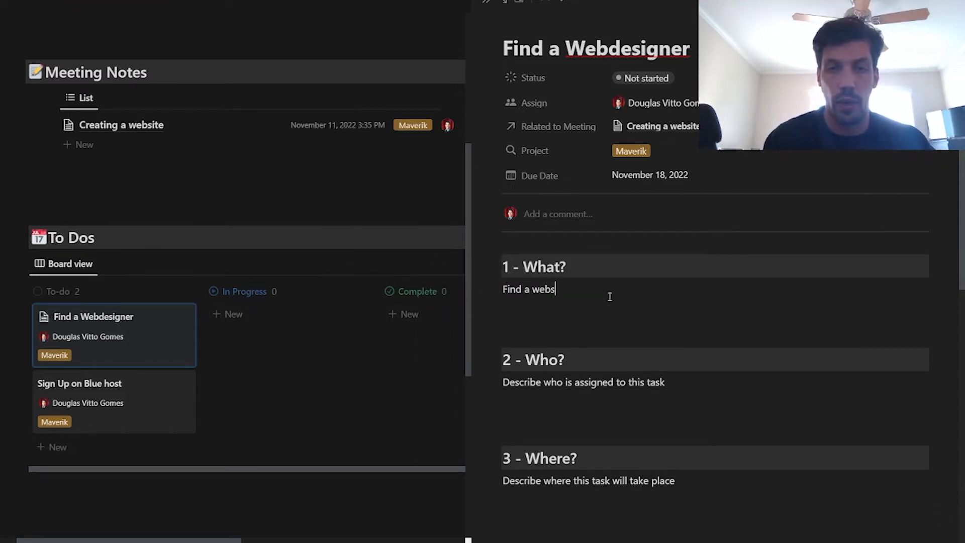
pyautogui.press('BackSpace')
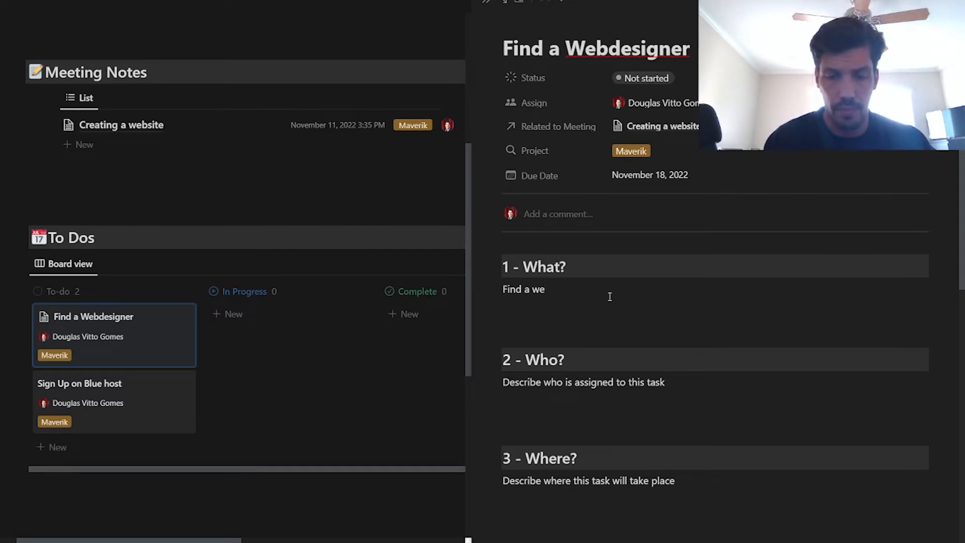
pyautogui.write('bdesig')
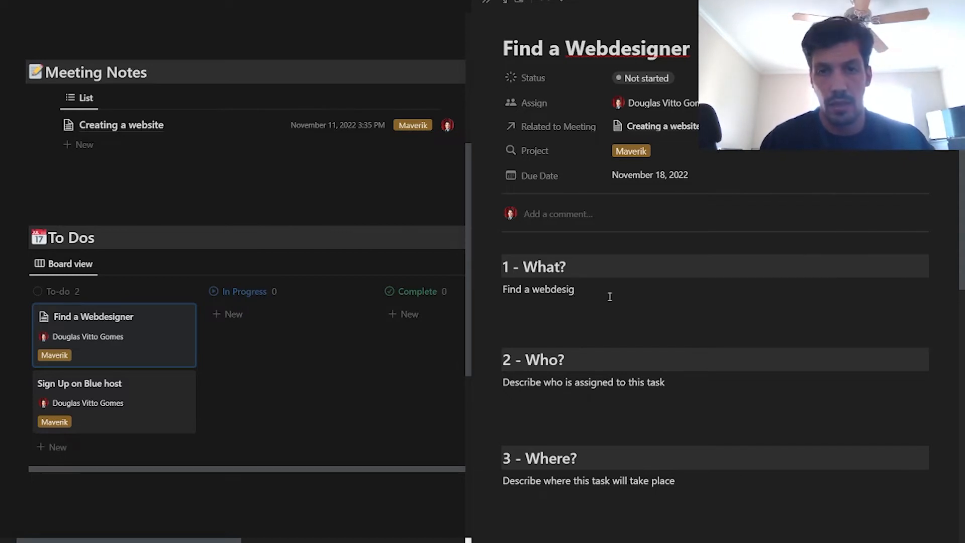
pyautogui.write('ner to create w')
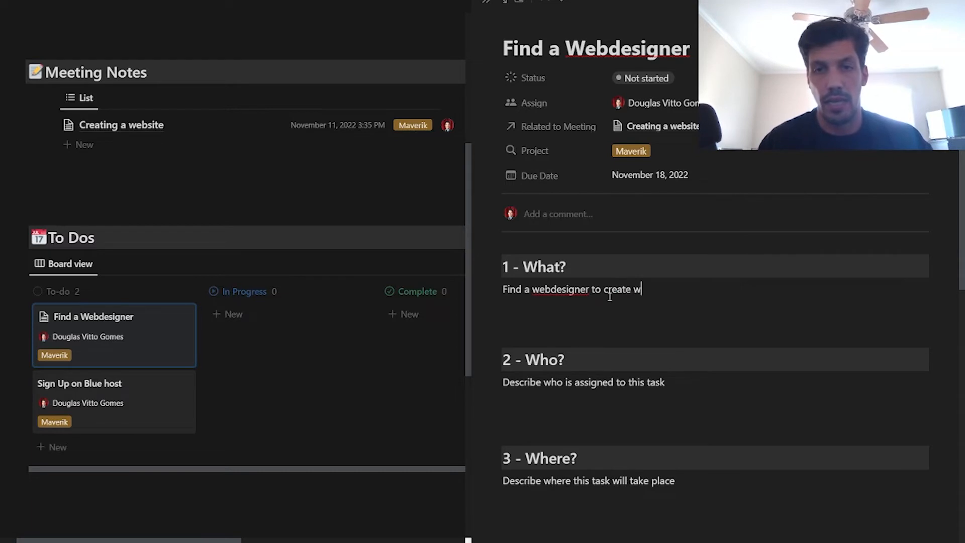
pyautogui.press('BackSpace')
pyautogui.write('the webs')
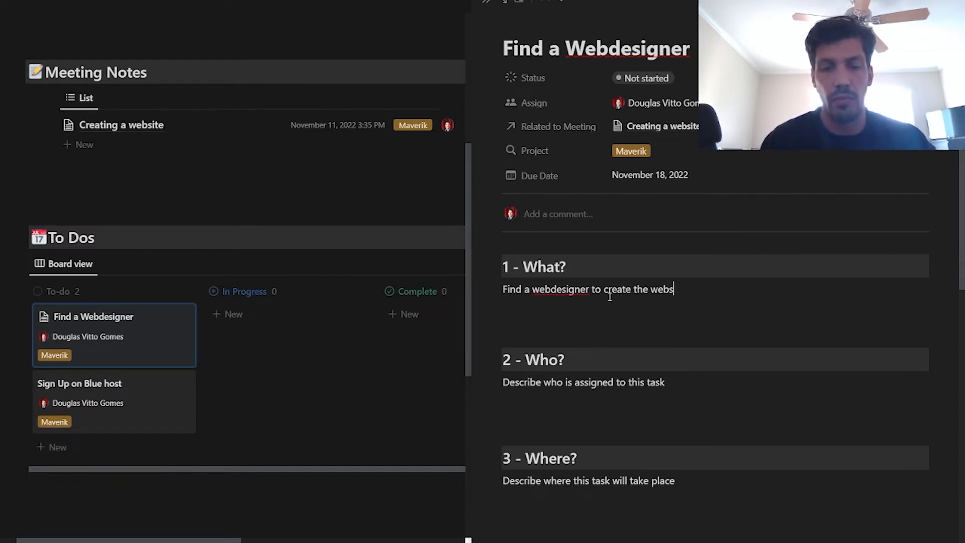
pyautogui.write('ite')
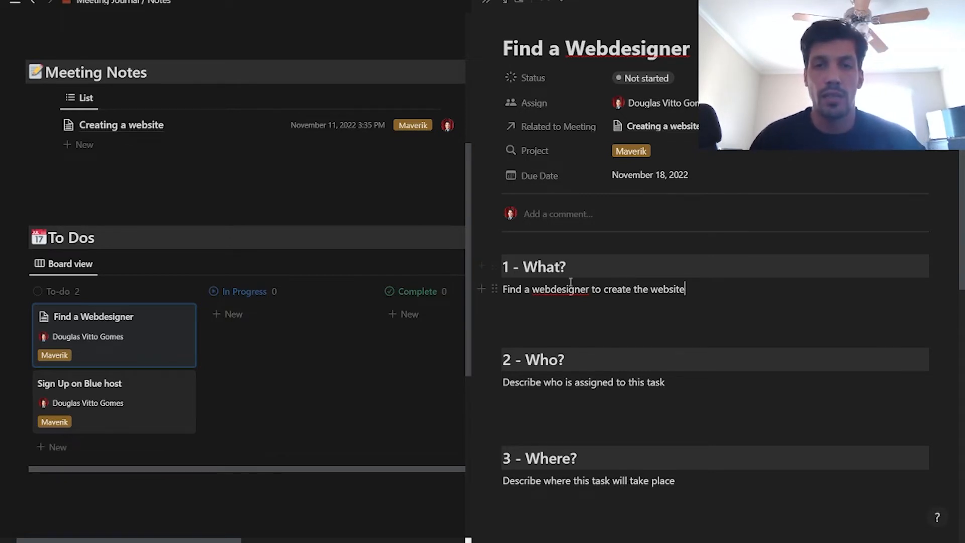
# Step: Replace the placeholder text under "2 - Who?" with the assignee's first name
pyautogui.scroll(-6, 572, 281)
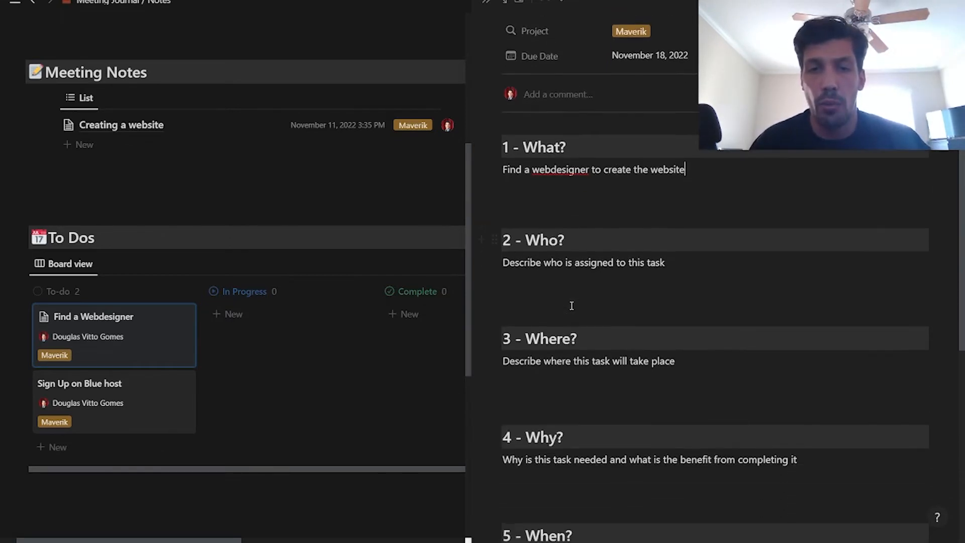
pyautogui.scroll(-2, 572, 306)
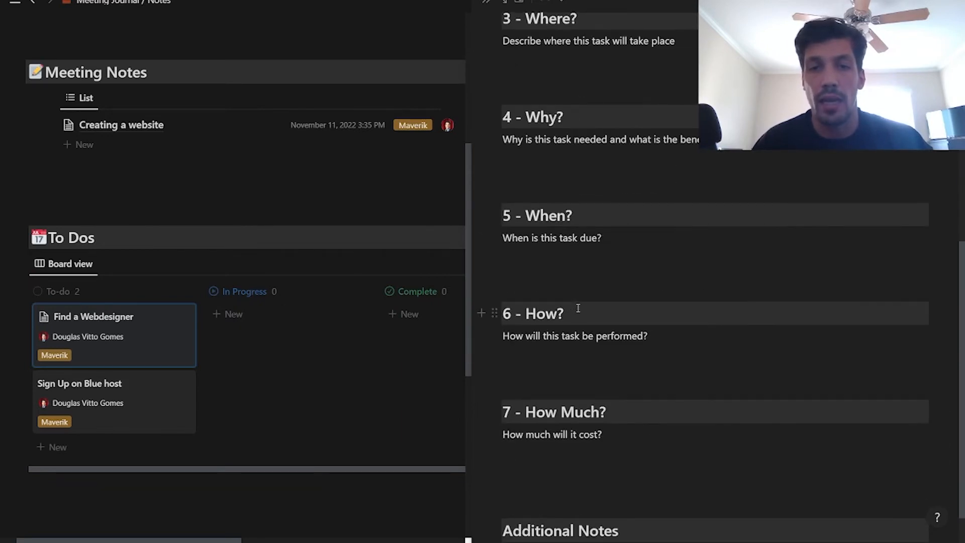
pyautogui.scroll(-1, 597, 345)
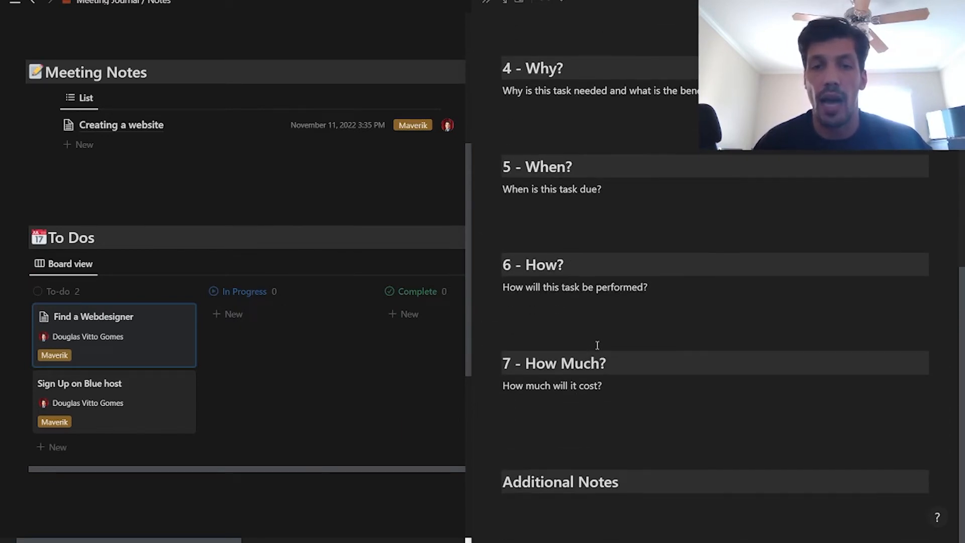
pyautogui.scroll(3, 609, 338)
pyautogui.scroll(2, 608, 353)
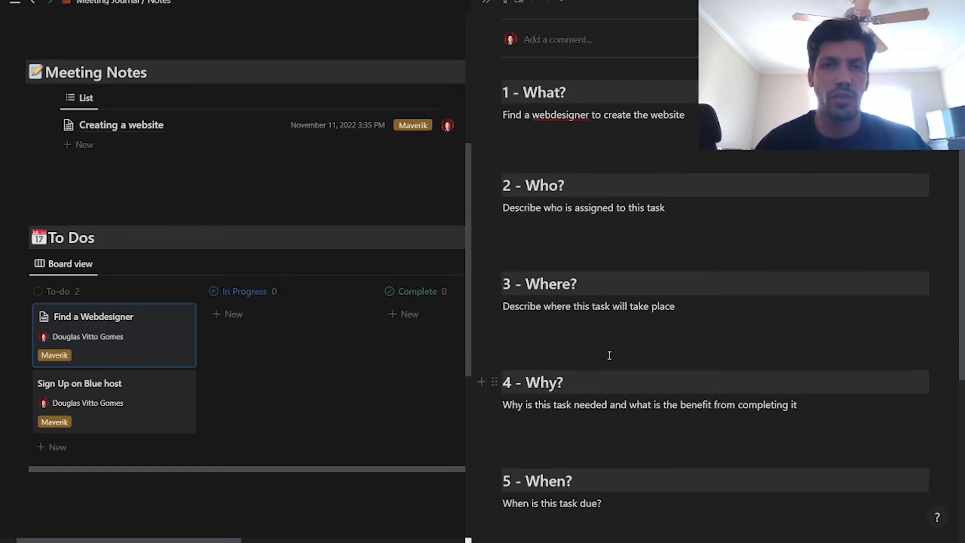
pyautogui.scroll(1, 714, 292)
pyautogui.click(676, 280)
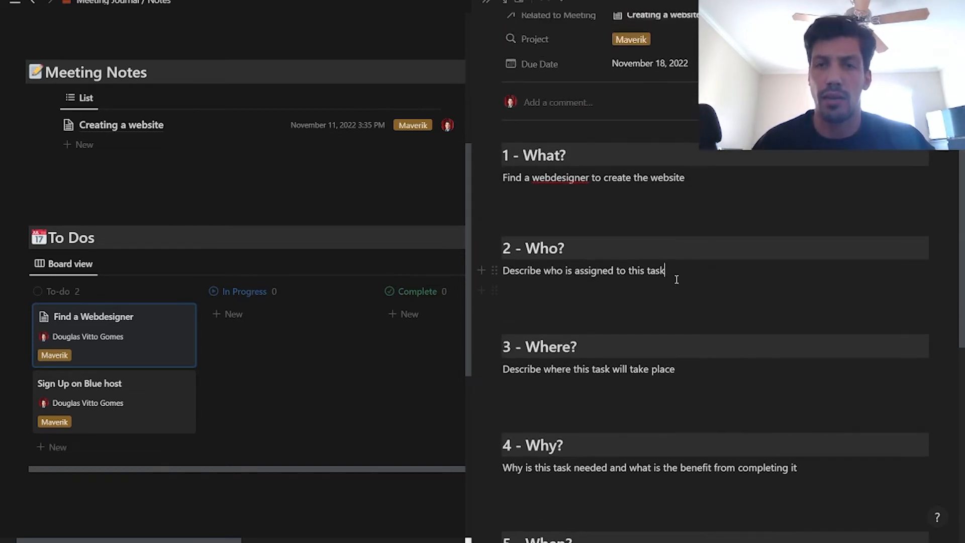
pyautogui.moveTo(684, 271); pyautogui.dragTo(508, 270)
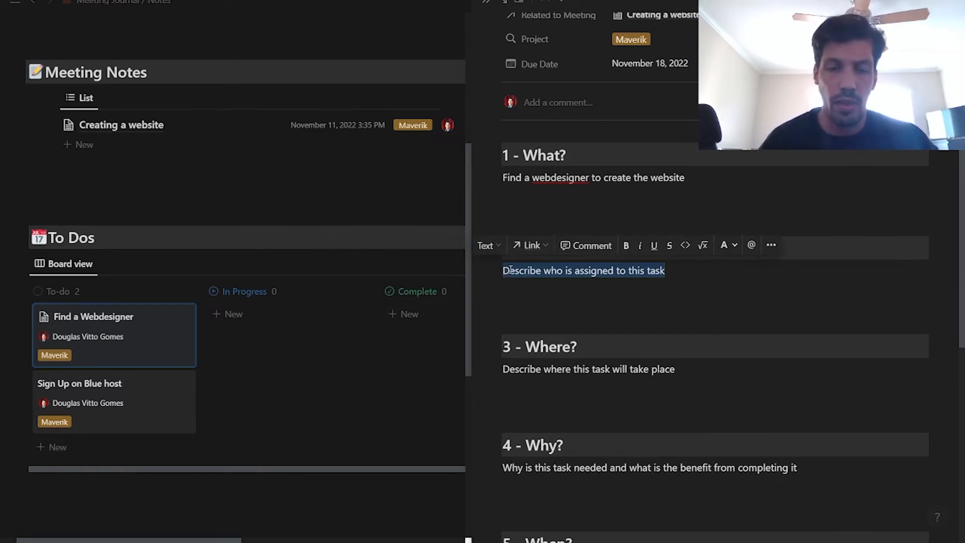
pyautogui.write('Douglas')
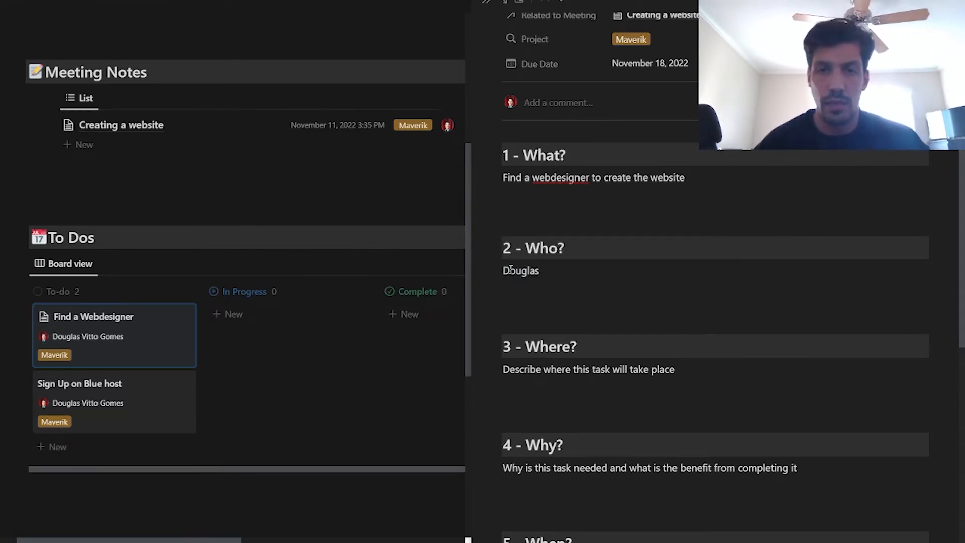
# Step: Replace the placeholder text under "3 - Where?" with "Fivver"
pyautogui.hscroll(5, 461, 380)
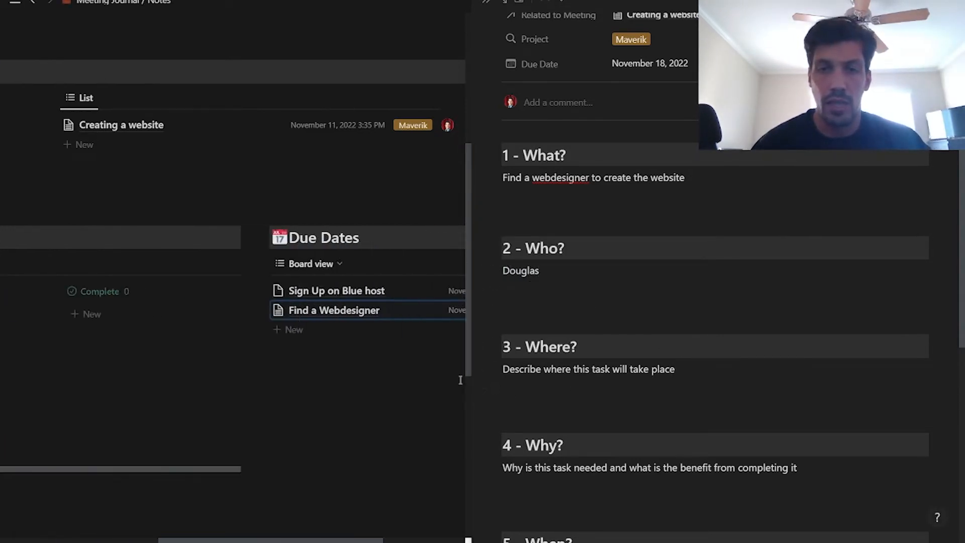
pyautogui.hscroll(3, 460, 381)
pyautogui.moveTo(676, 369); pyautogui.dragTo(502, 370)
pyautogui.write('F')
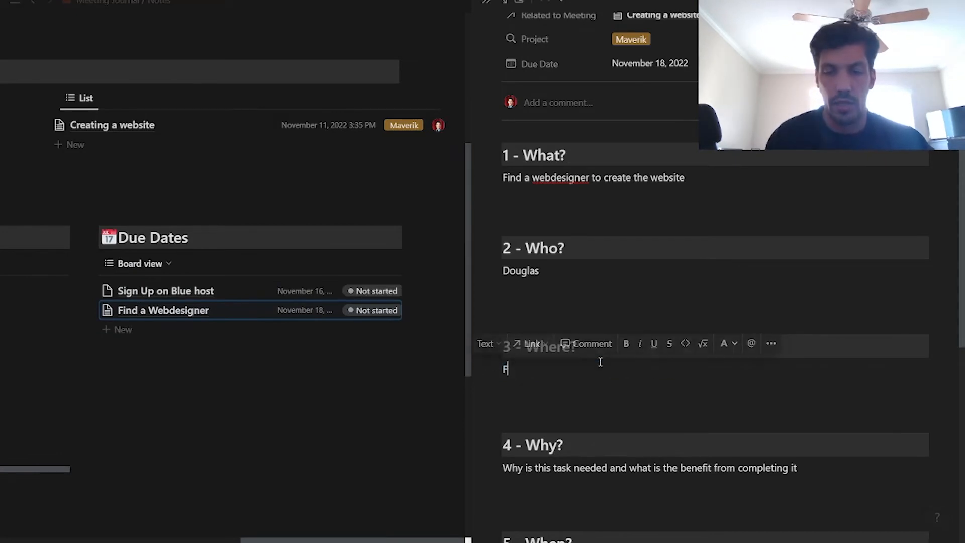
pyautogui.write('ivver')
# Step: Replace the placeholder text under "4 - Why?" with "Increase presence on the web" and start a new line below it
pyautogui.scroll(-3, 608, 362)
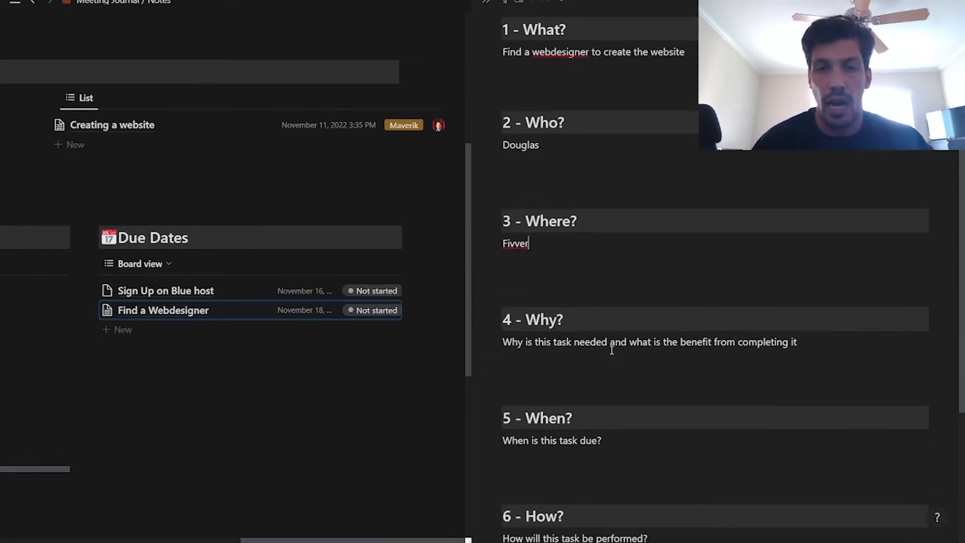
pyautogui.moveTo(824, 347); pyautogui.dragTo(503, 346)
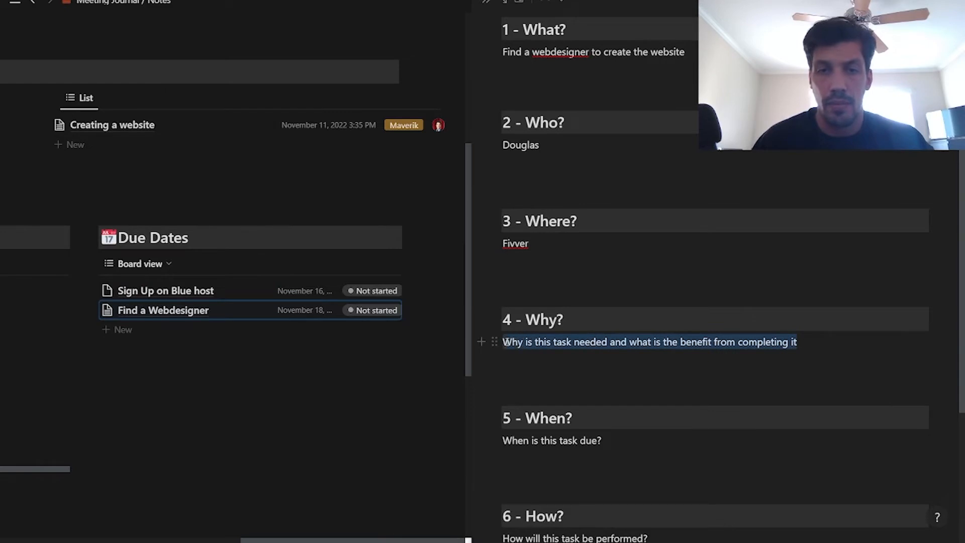
pyautogui.write('Incre')
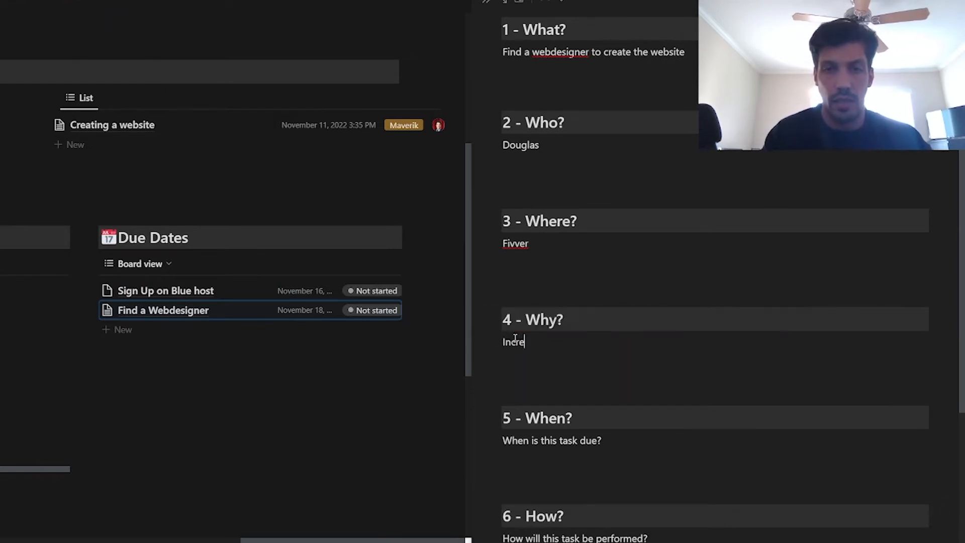
pyautogui.write('ase presence o')
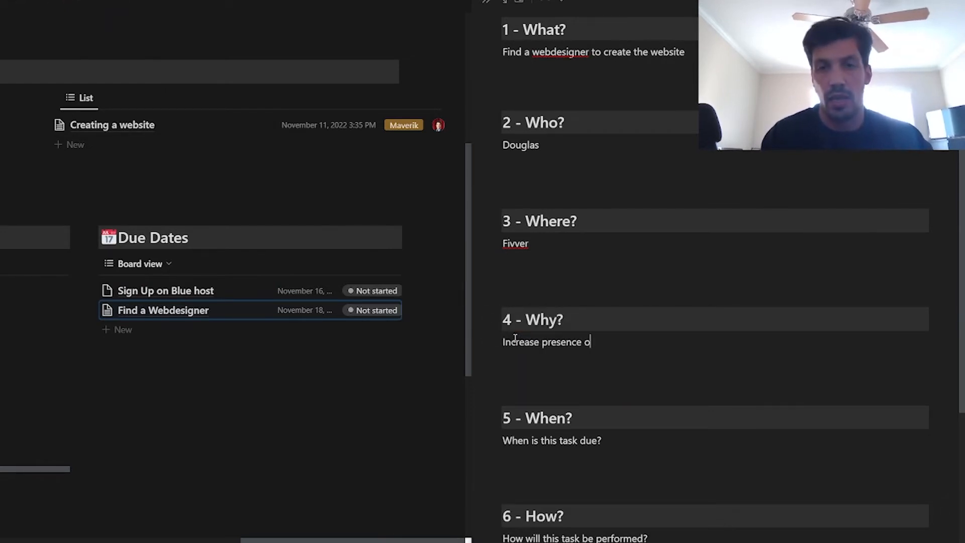
pyautogui.write('n the web')
pyautogui.press('Return')
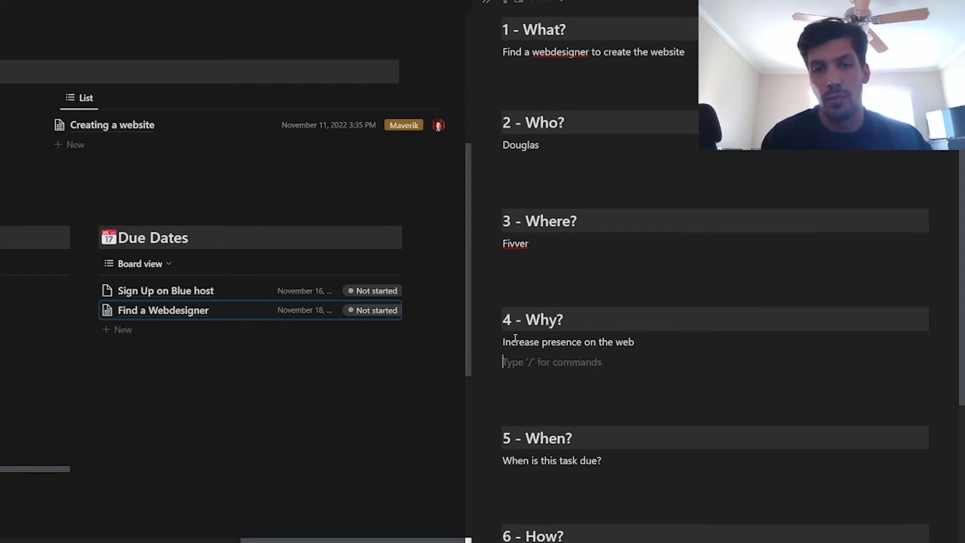
# Step: Enter "Redesign the website" as the second line under "4 - Why?"
pyautogui.write('Redeisgner')
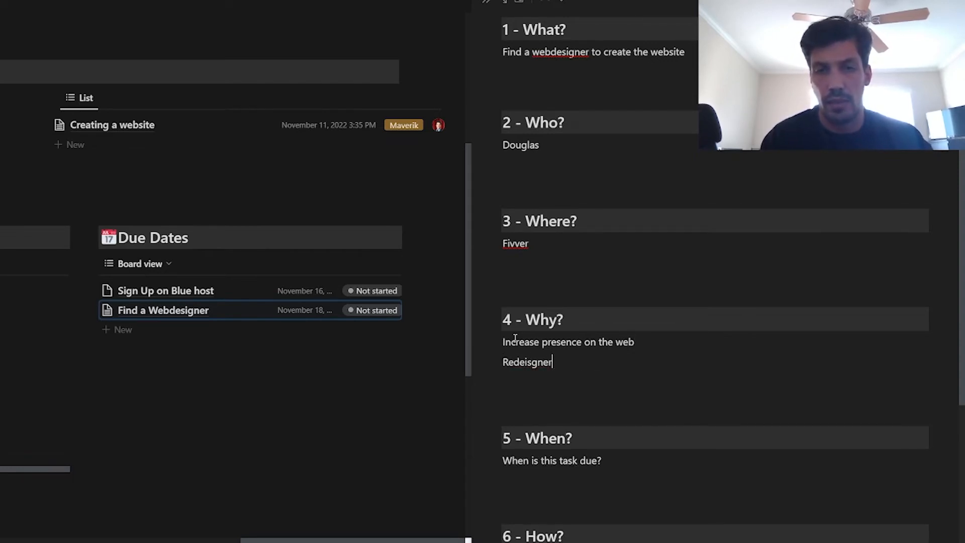
pyautogui.press('BackSpace')
pyautogui.press('BackSpace')
pyautogui.write(' the web')
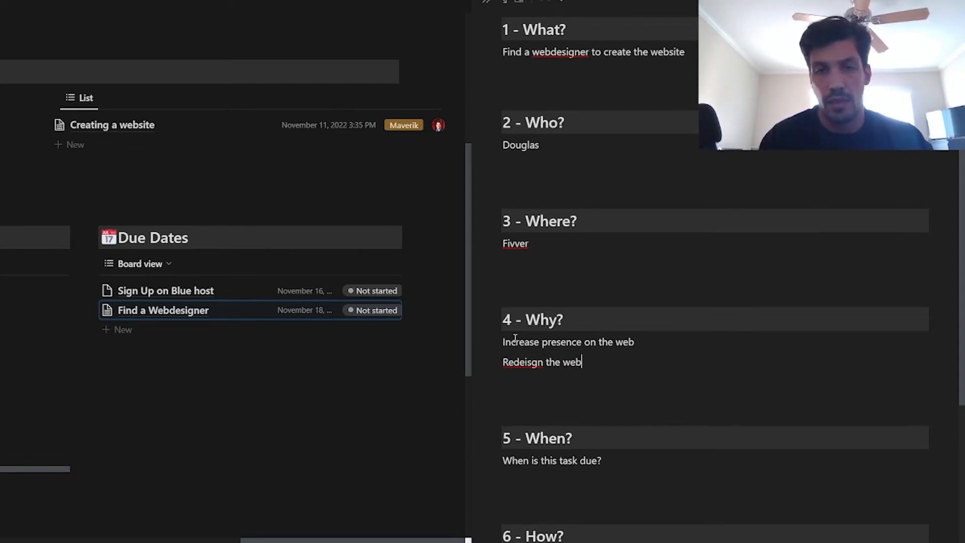
pyautogui.press('BackSpace')
pyautogui.press('BackSpace')
pyautogui.press('BackSpace')
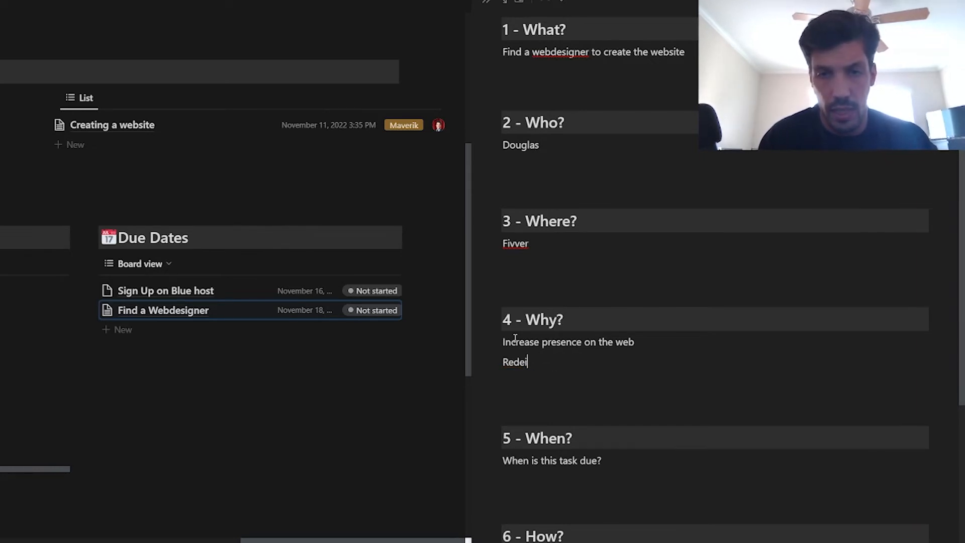
pyautogui.write('sign the website')
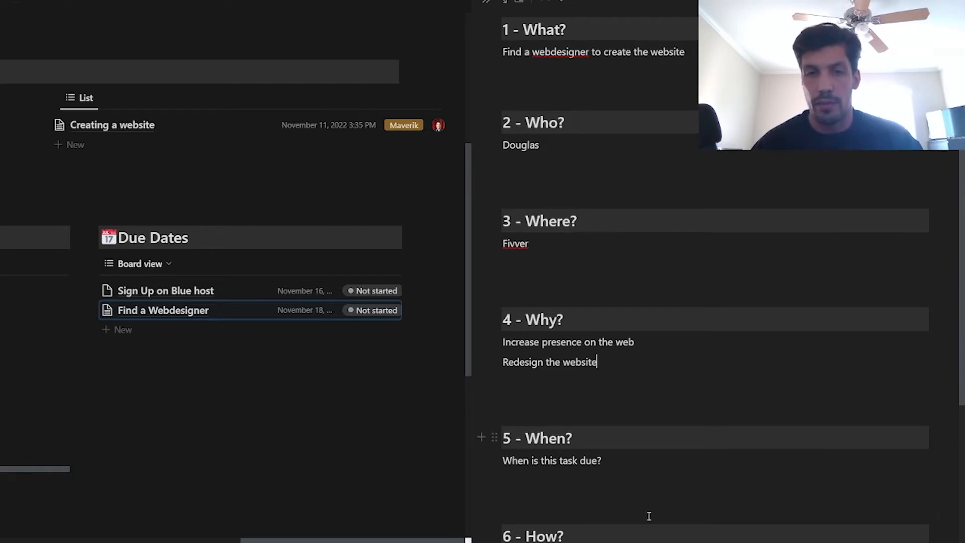
# Step: Replace the placeholder text under "5 - When?" with "November 18"
pyautogui.moveTo(605, 461); pyautogui.dragTo(501, 461)
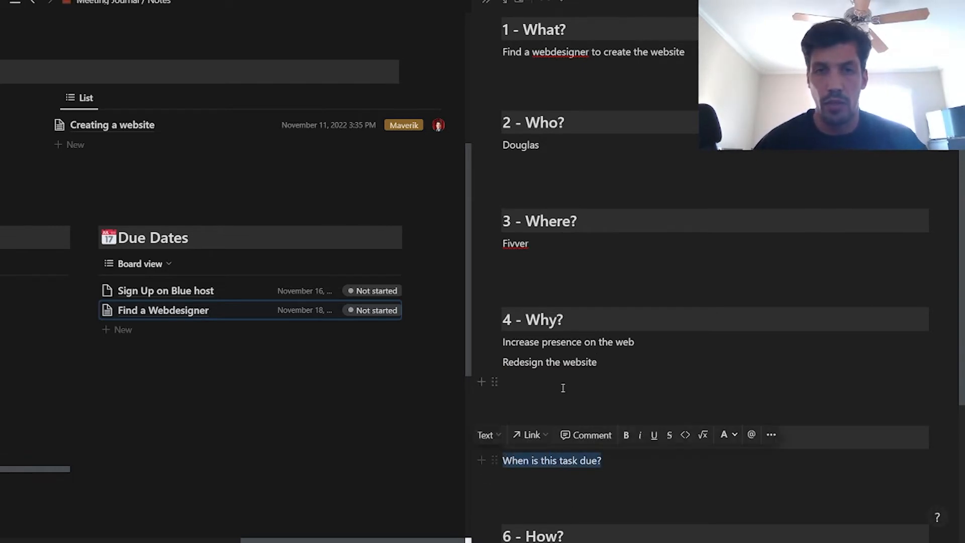
pyautogui.scroll(5, 569, 372)
pyautogui.scroll(-10, 694, 315)
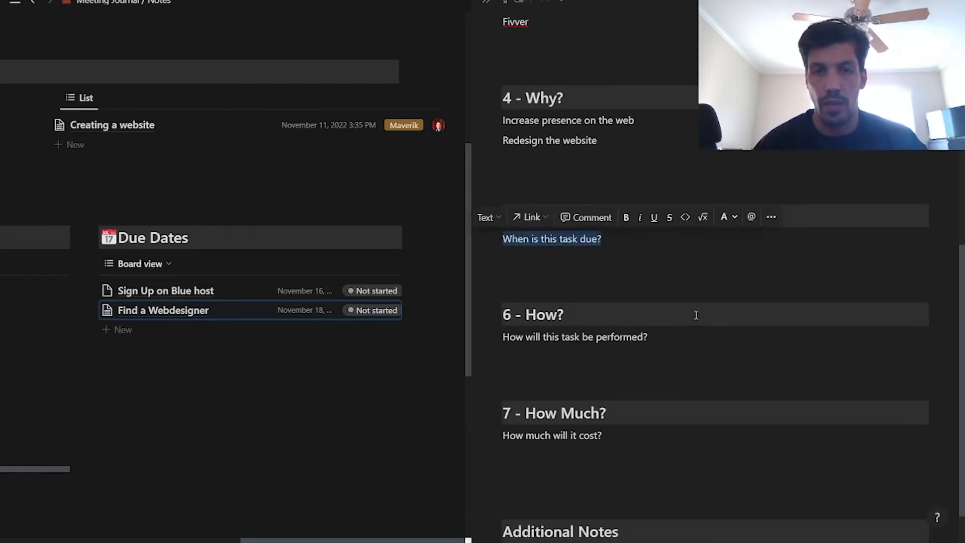
pyautogui.click(671, 272)
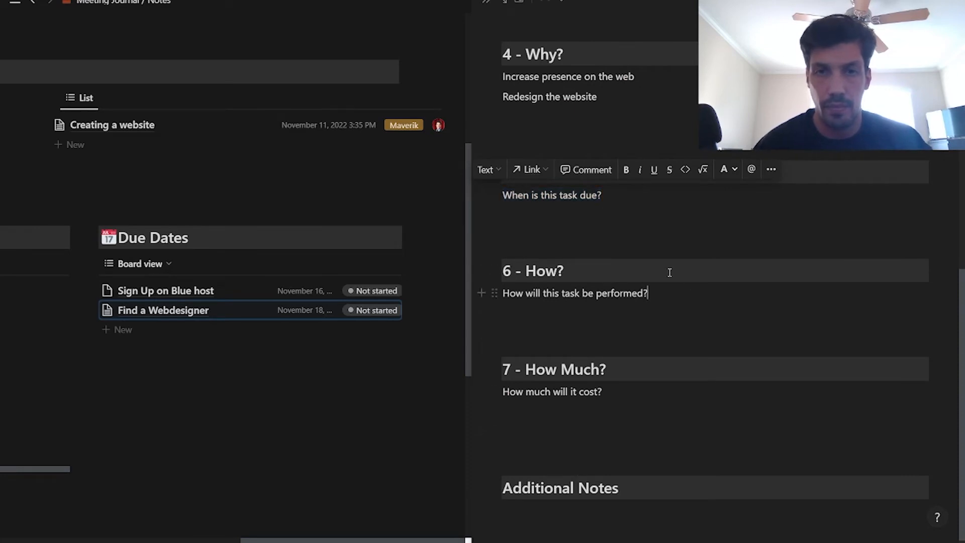
pyautogui.moveTo(632, 198); pyautogui.dragTo(507, 197)
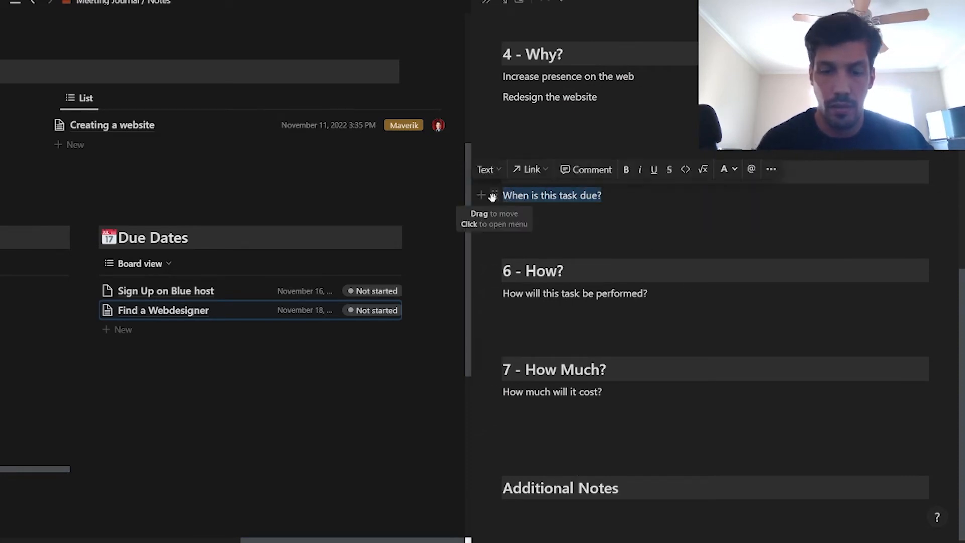
pyautogui.write('Notes')
pyautogui.press('BackSpace')
pyautogui.press('BackSpace')
pyautogui.press('BackSpace')
pyautogui.write('v')
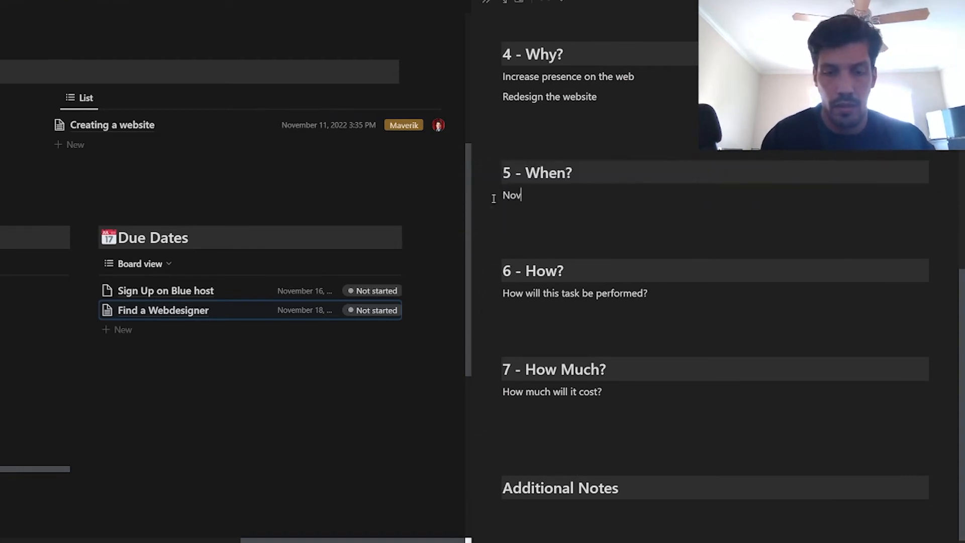
pyautogui.write('ember 18')
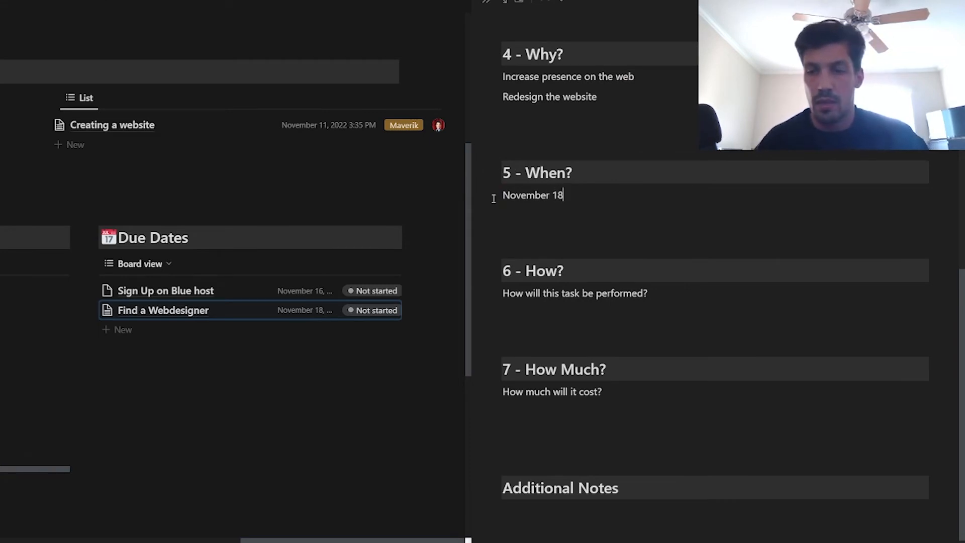
# Step: Replace the "6 - How?" placeholder with "Find 3 web designers on fivver and get 3 quotes to check which one has the best cost vs benefit"
pyautogui.moveTo(671, 291); pyautogui.dragTo(493, 289)
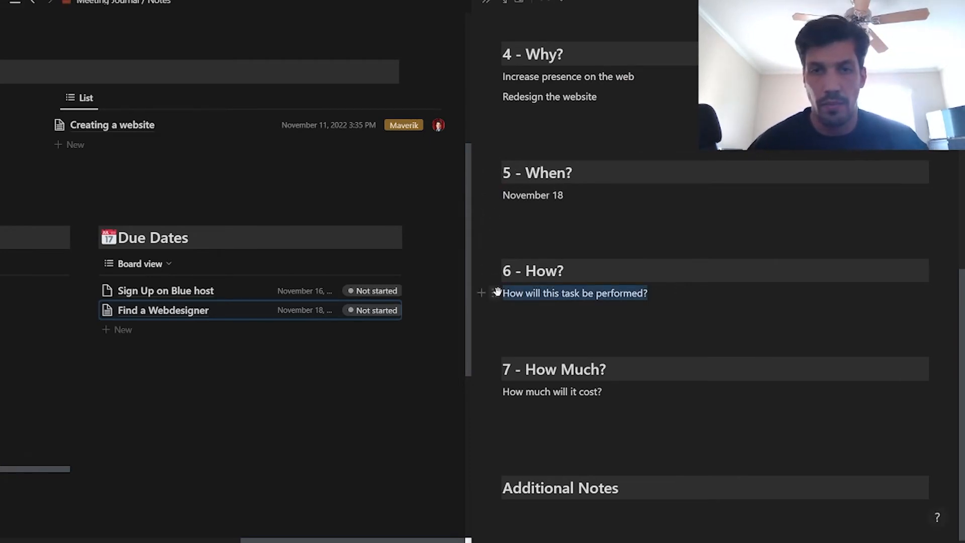
pyautogui.write('F')
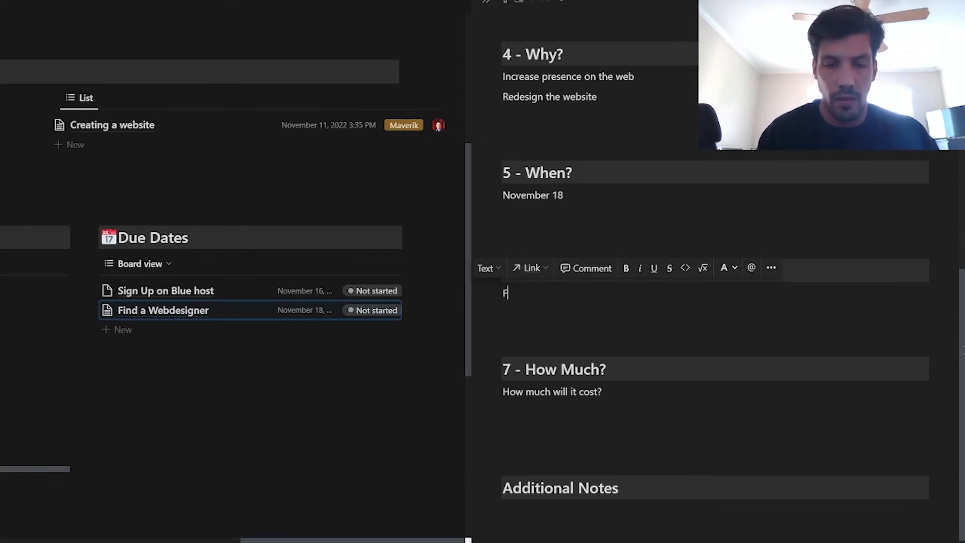
pyautogui.write('ind 3 web designers on fivver')
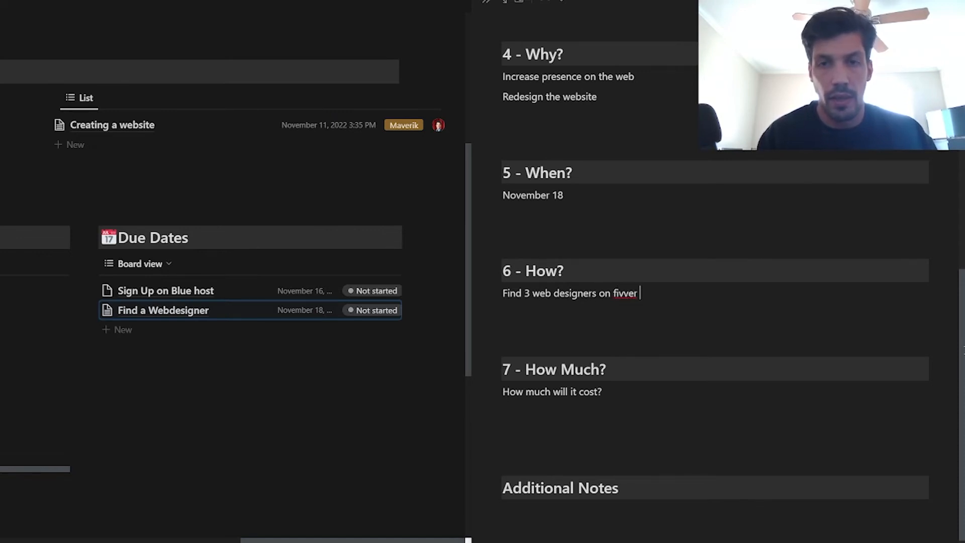
pyautogui.write('get ')
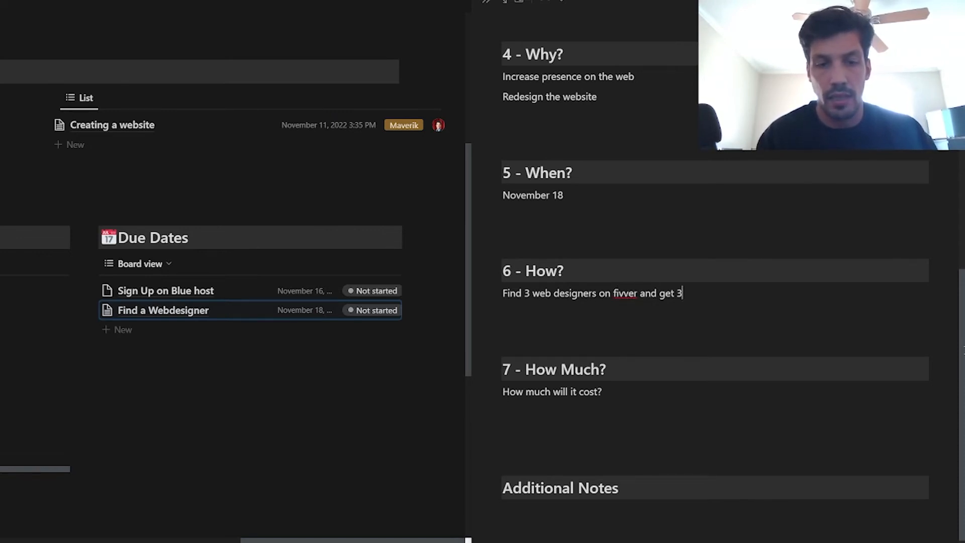
pyautogui.write('3 quotes to')
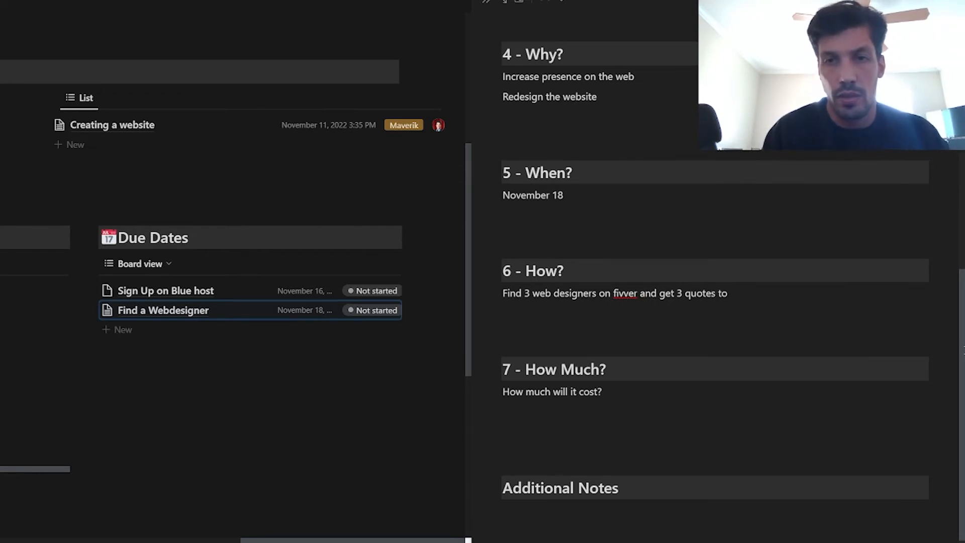
pyautogui.write(' check which one')
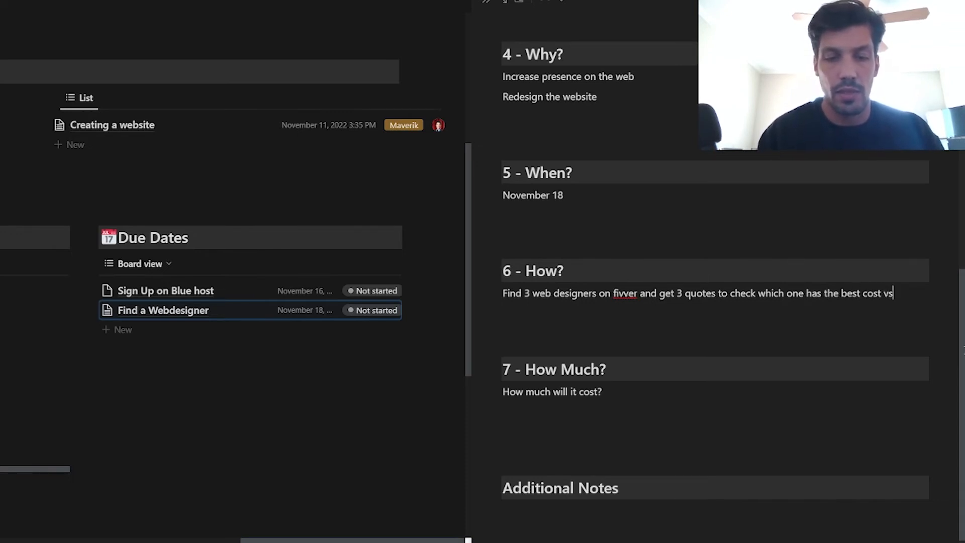
pyautogui.write('has the best cost vs benefit')
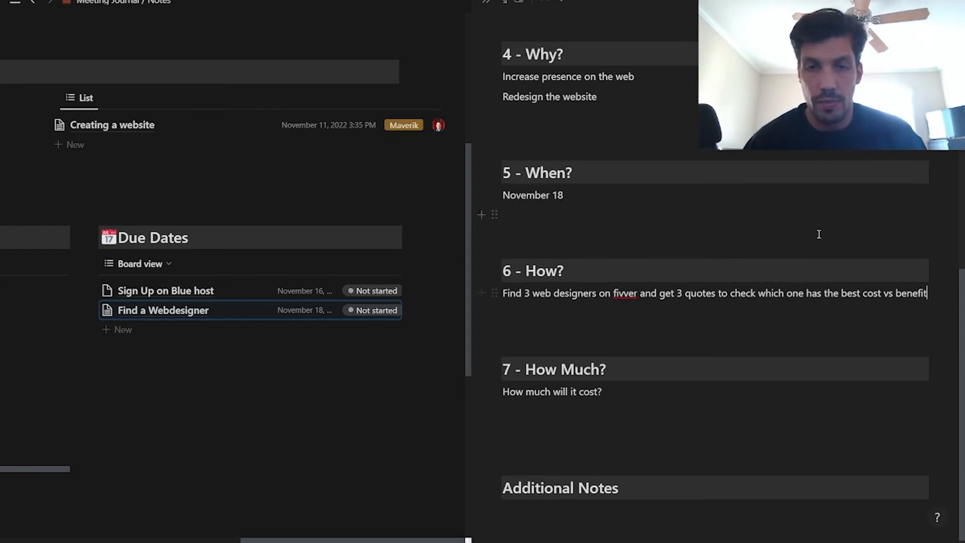
# Step: Replace the placeholder text under "7 - How Much?" with "5,000 USD" and close the "Find a Webdesigner" card
pyautogui.moveTo(698, 397); pyautogui.dragTo(480, 383)
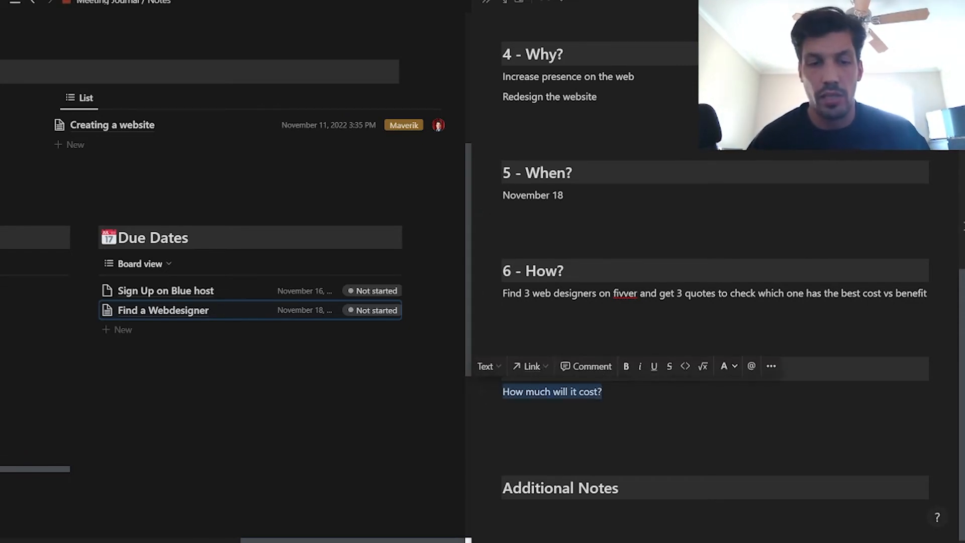
pyautogui.write('5,000')
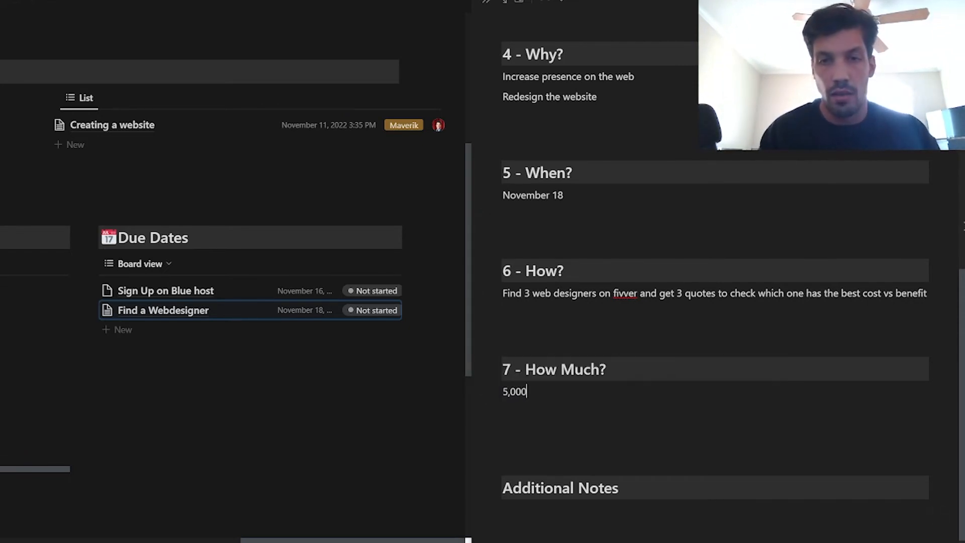
pyautogui.write(' USD')
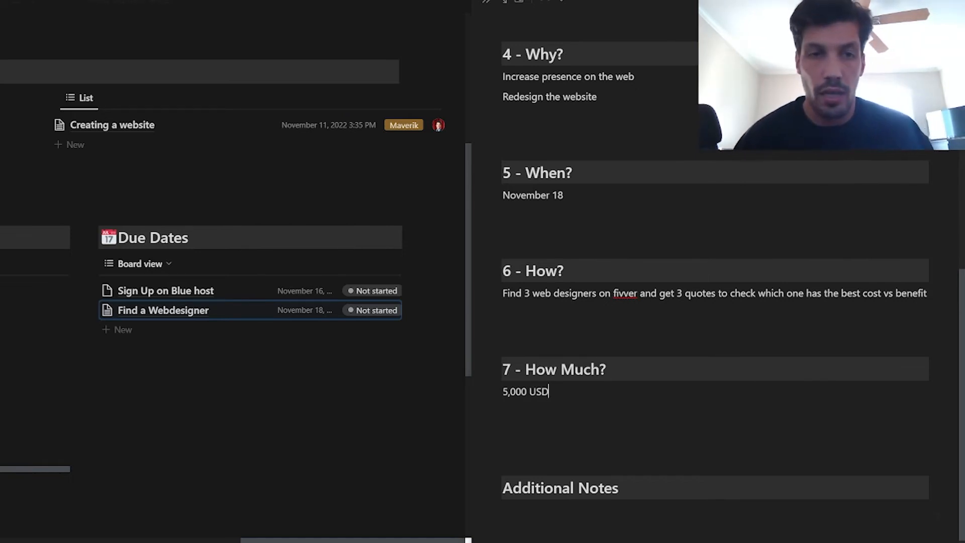
pyautogui.click(490, 8)
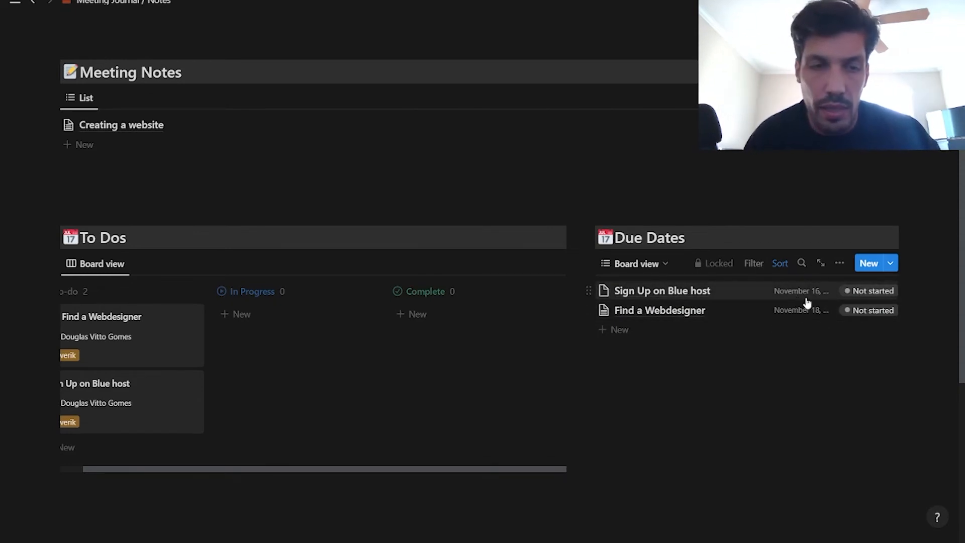
# Step: Review the cards on the To Dos board, the Due Dates list and the meetings grouped in View by Project
pyautogui.moveTo(375, 470); pyautogui.dragTo(327, 471)
pyautogui.scroll(-1, 280, 394)
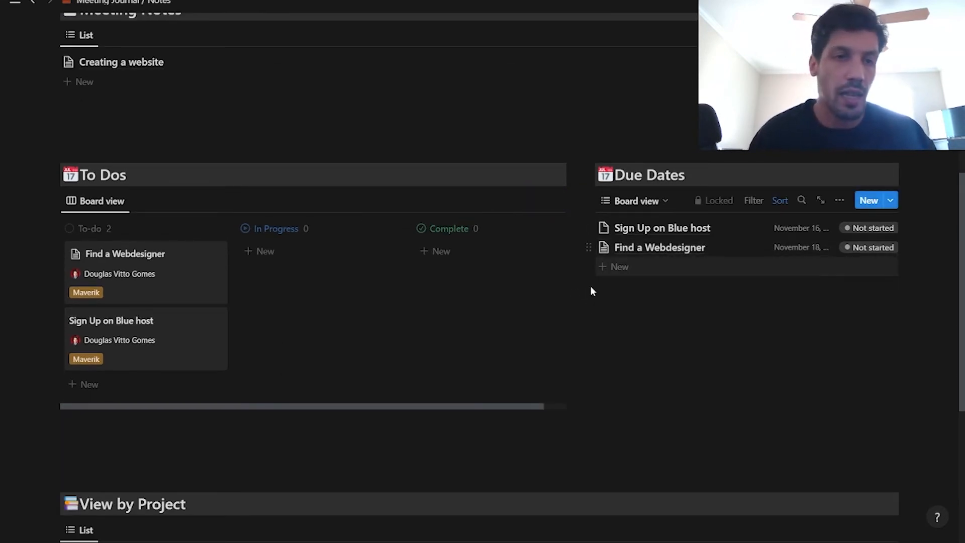
pyautogui.moveTo(176, 338)
pyautogui.mouseDown()
pyautogui.moveTo(348, 274)
pyautogui.moveTo(482, 262)
pyautogui.moveTo(182, 326)
pyautogui.mouseUp()
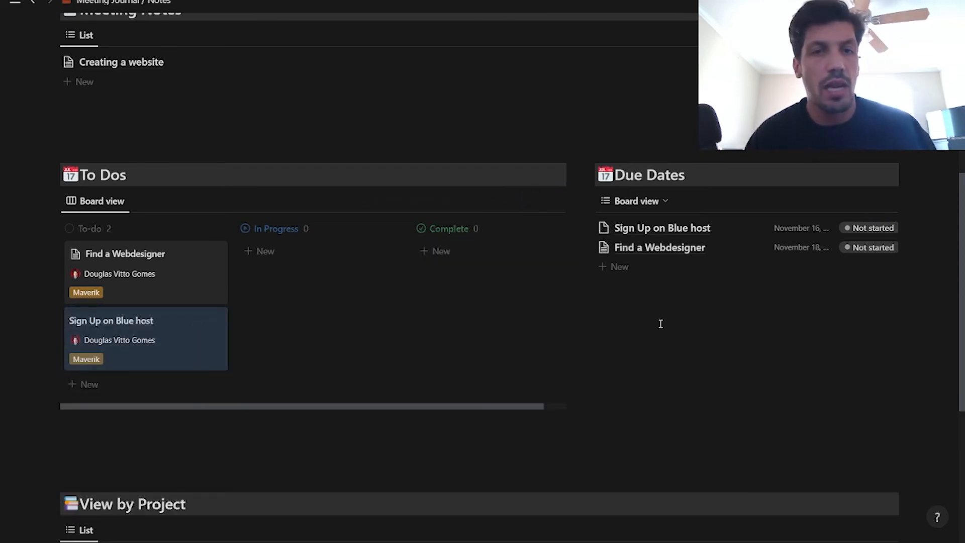
pyautogui.scroll(4, 243, 273)
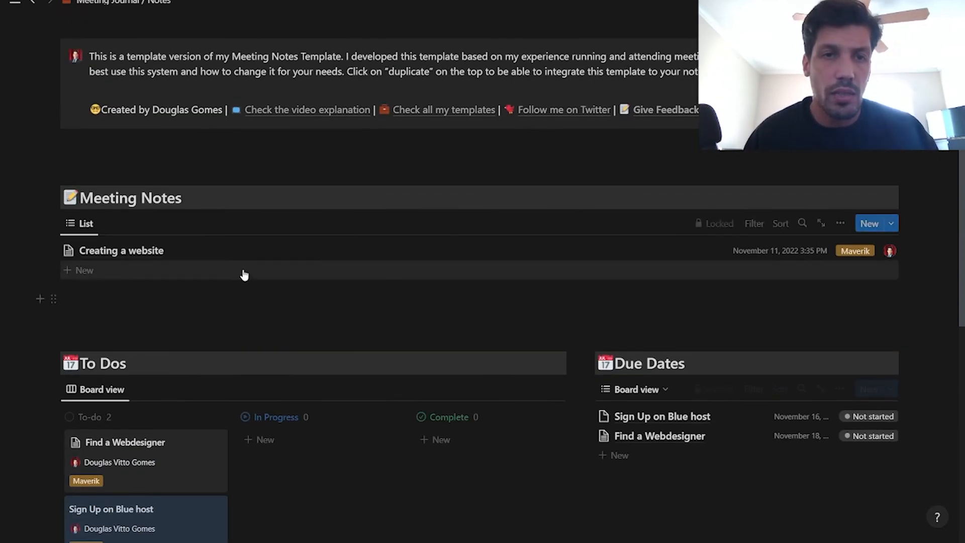
pyautogui.scroll(-2, 261, 272)
pyautogui.scroll(-5, 375, 303)
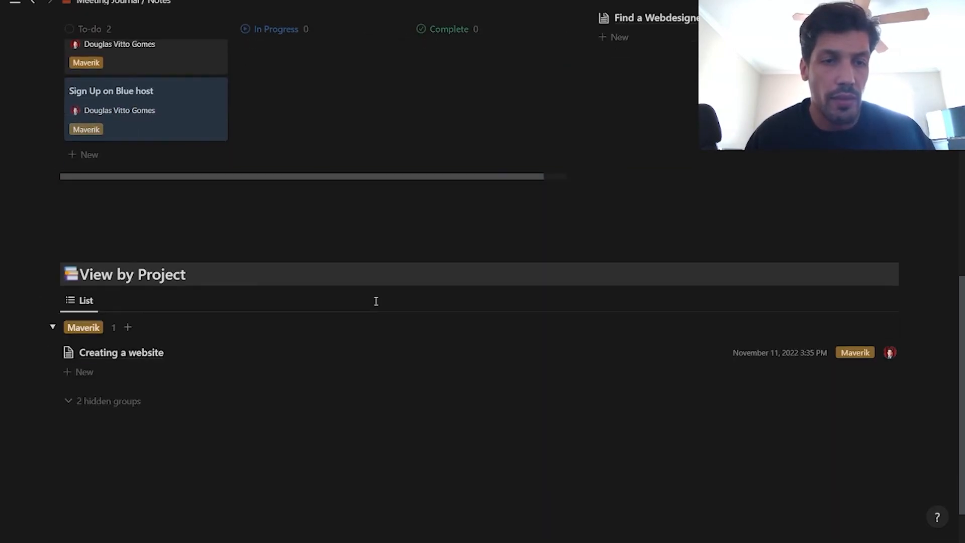
pyautogui.moveTo(9, 351)
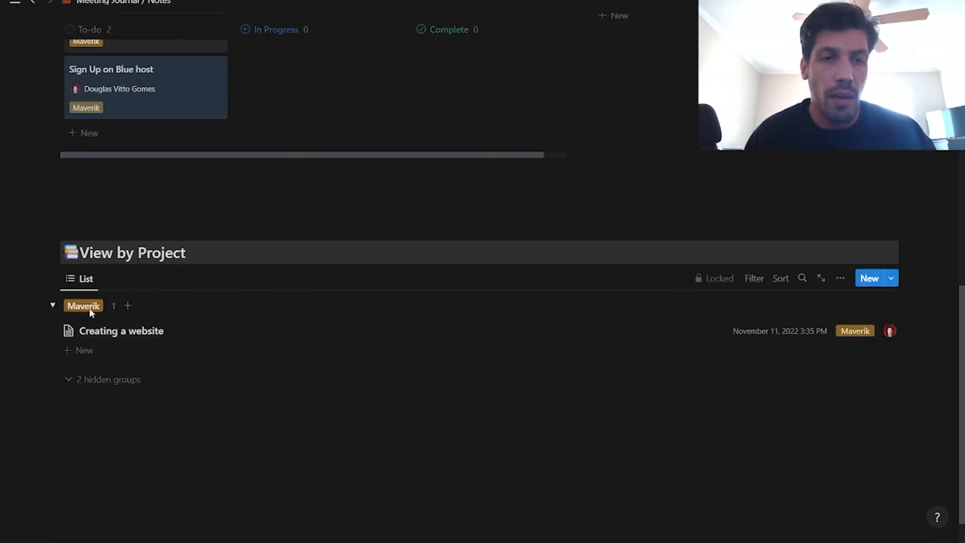
pyautogui.scroll(8, 402, 394)
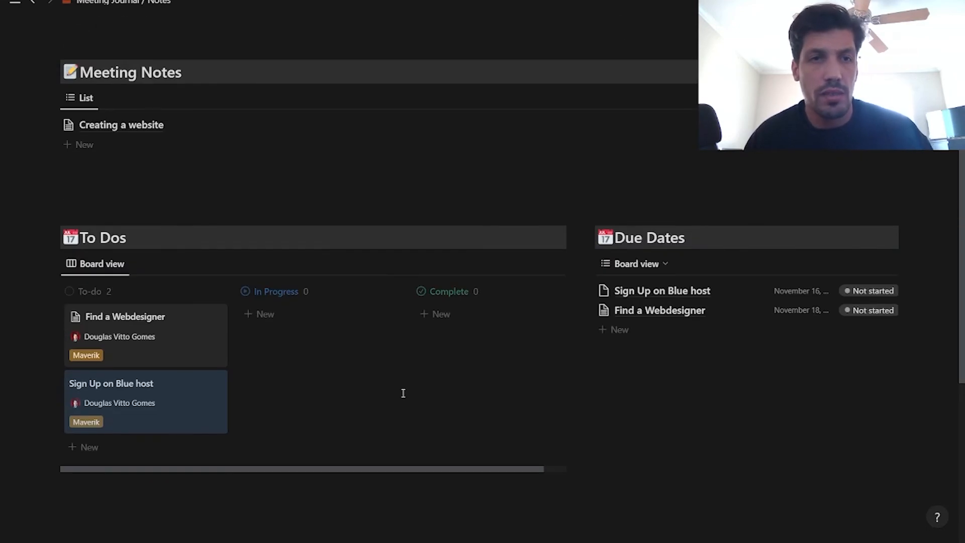
# Step: Add a new entry to Meeting Notes using the Meeting Notes Template and title it "Youtube Videos"
pyautogui.scroll(2, 402, 397)
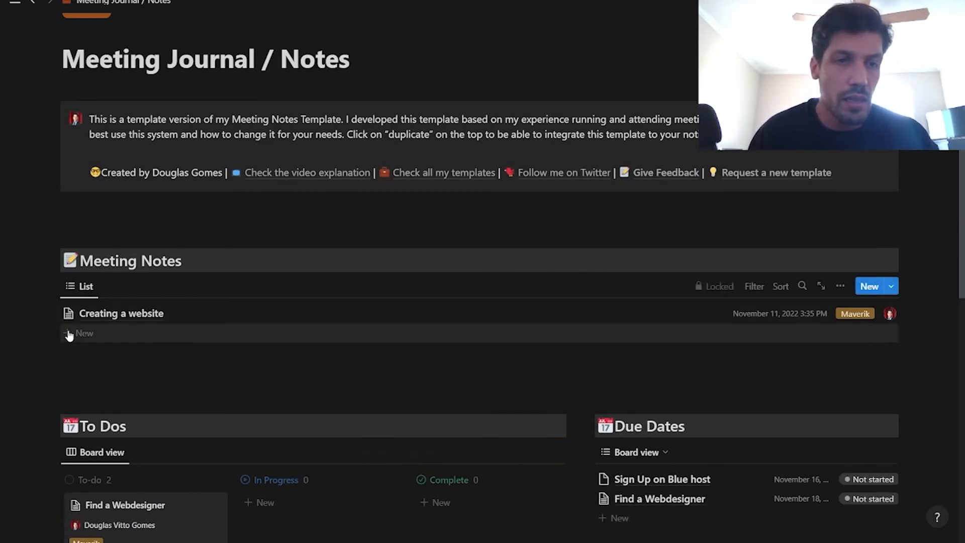
pyautogui.click(73, 333)
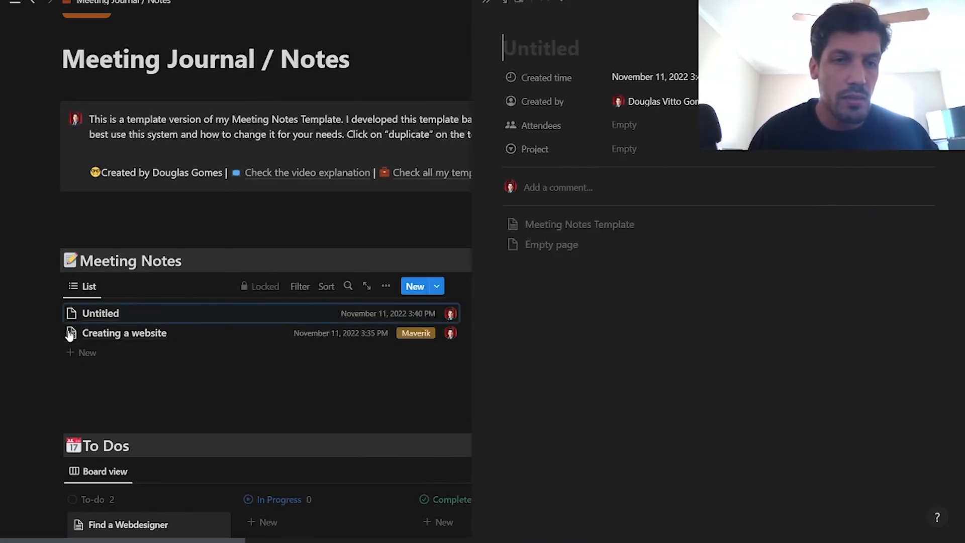
pyautogui.click(564, 227)
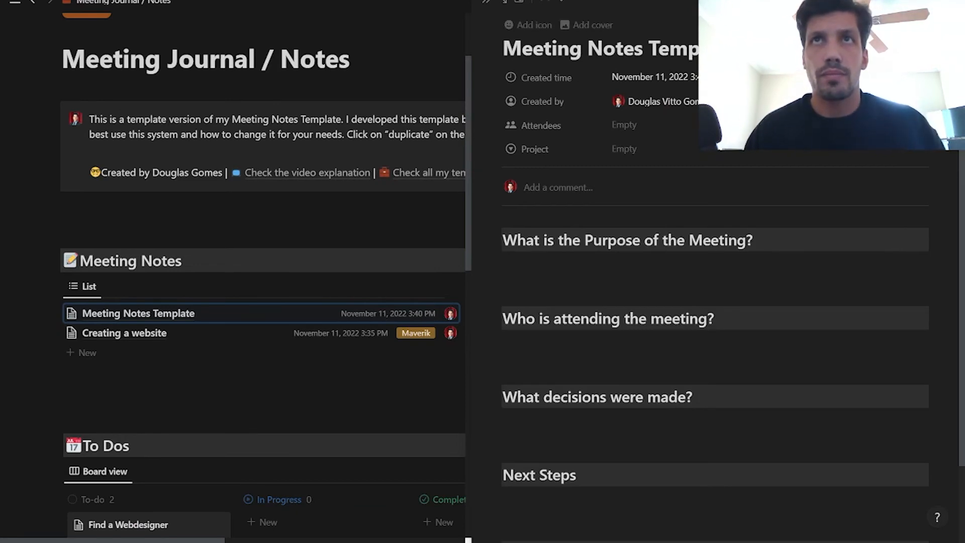
pyautogui.moveTo(740, 47); pyautogui.dragTo(509, 48)
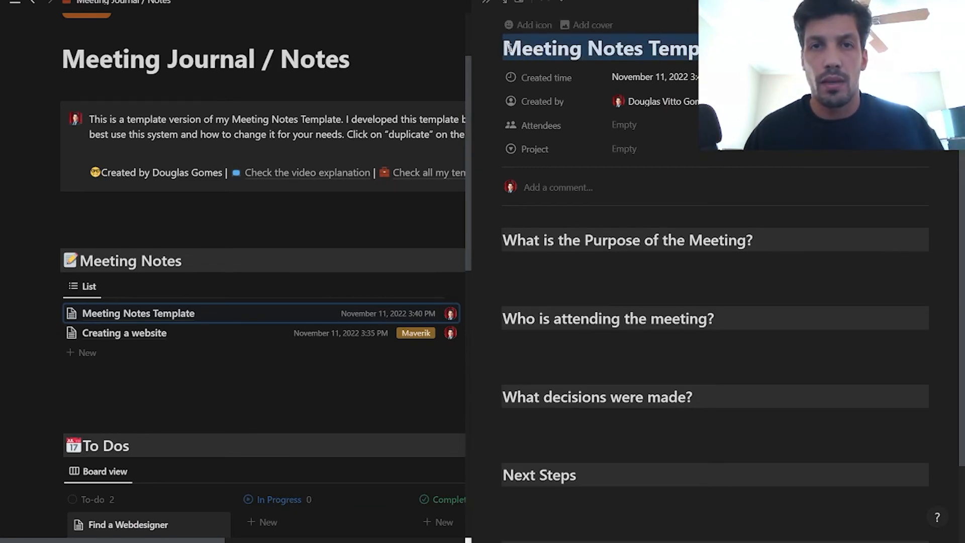
pyautogui.write('Yout')
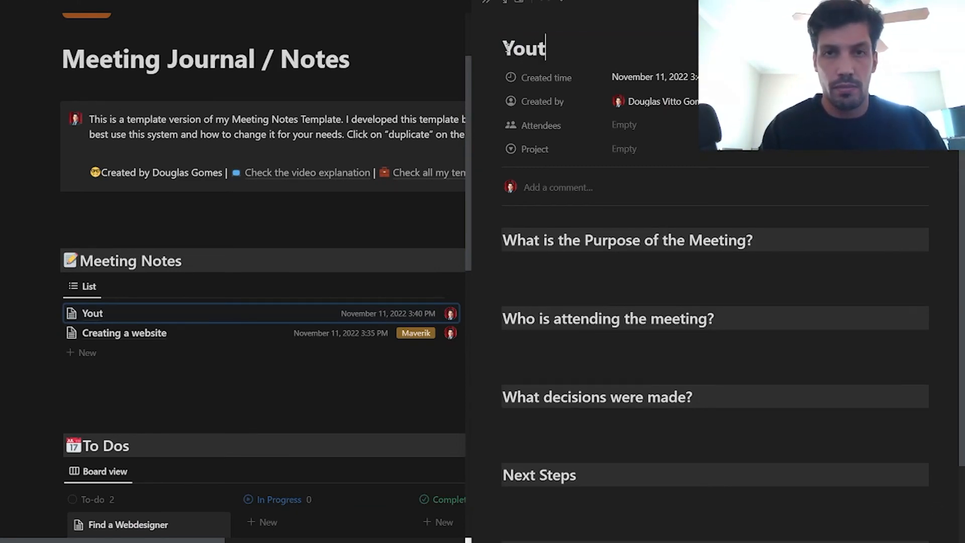
pyautogui.write('ube Videos')
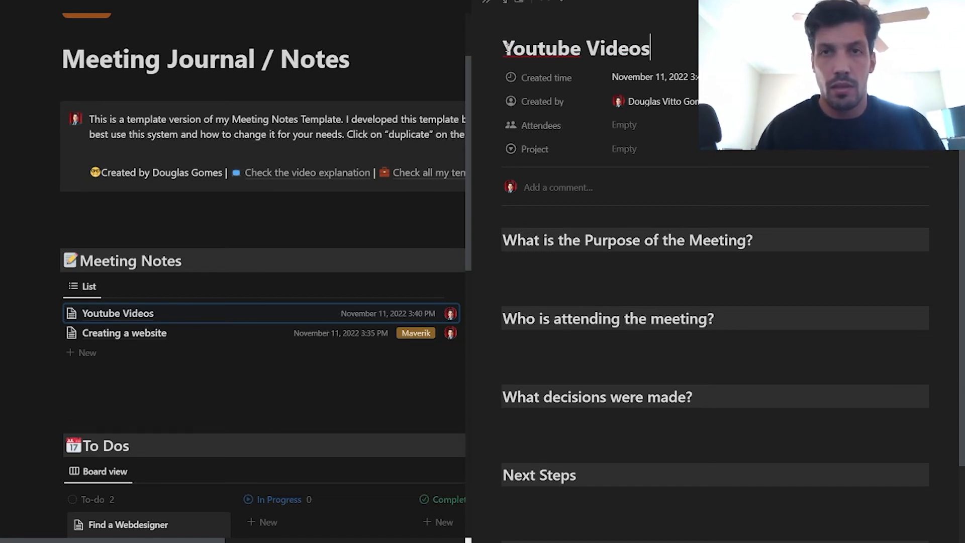
# Step: Set the "Youtube Videos" note's project to Arlina, close it and check its entry under View by Project
pyautogui.click(635, 150)
pyautogui.click(636, 208)
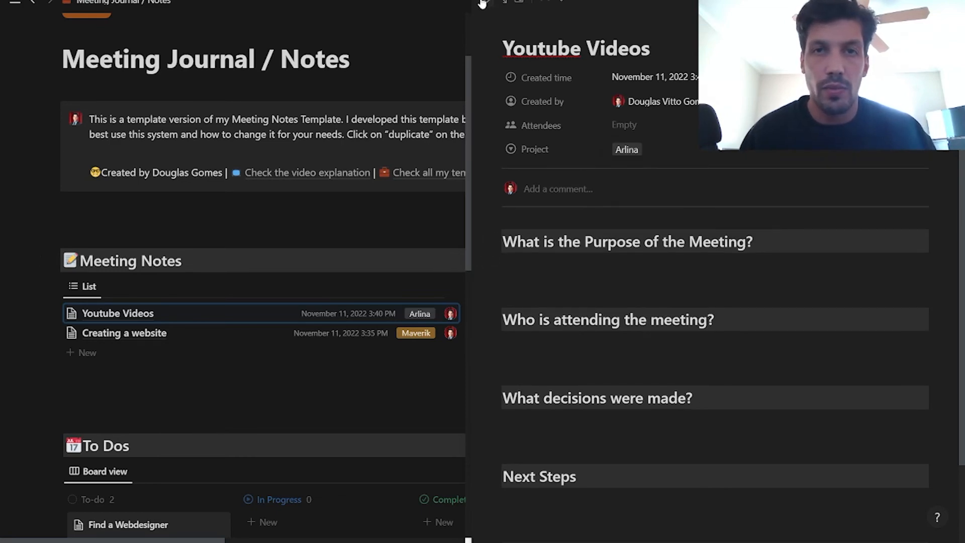
pyautogui.click(422, 255)
pyautogui.scroll(-1, 584, 250)
pyautogui.scroll(-6, 587, 240)
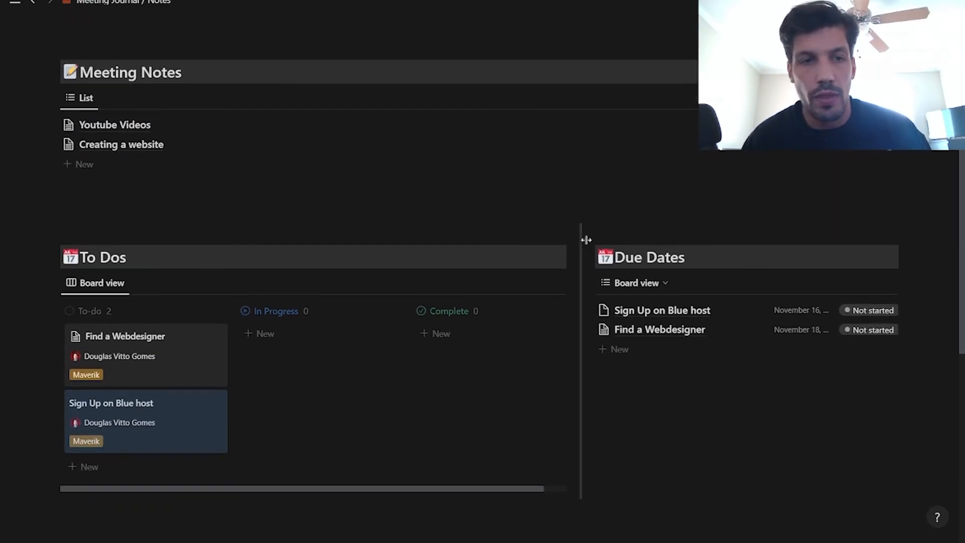
pyautogui.scroll(-4, 295, 398)
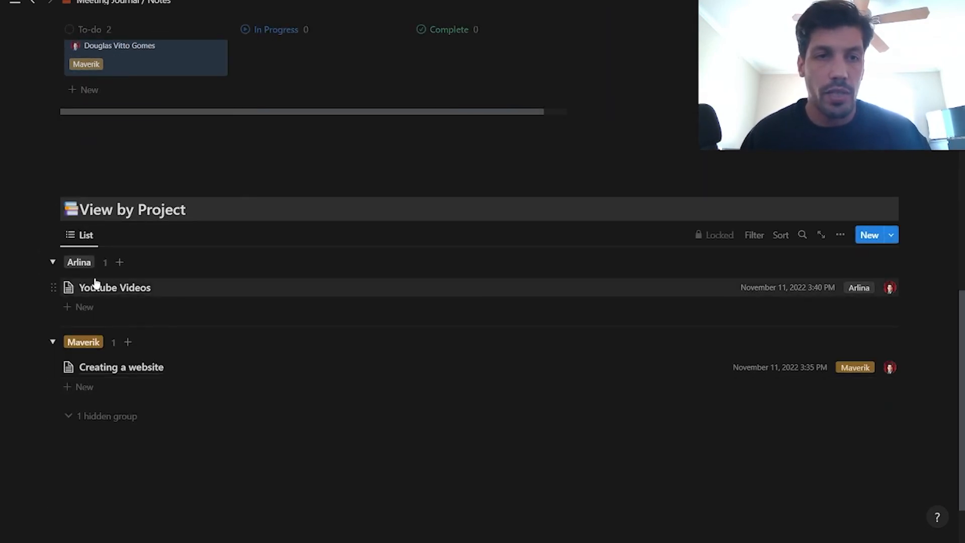
# Step: Add a new blank card to the To-do column of the To Dos board
pyautogui.scroll(6, 125, 299)
pyautogui.click(88, 341)
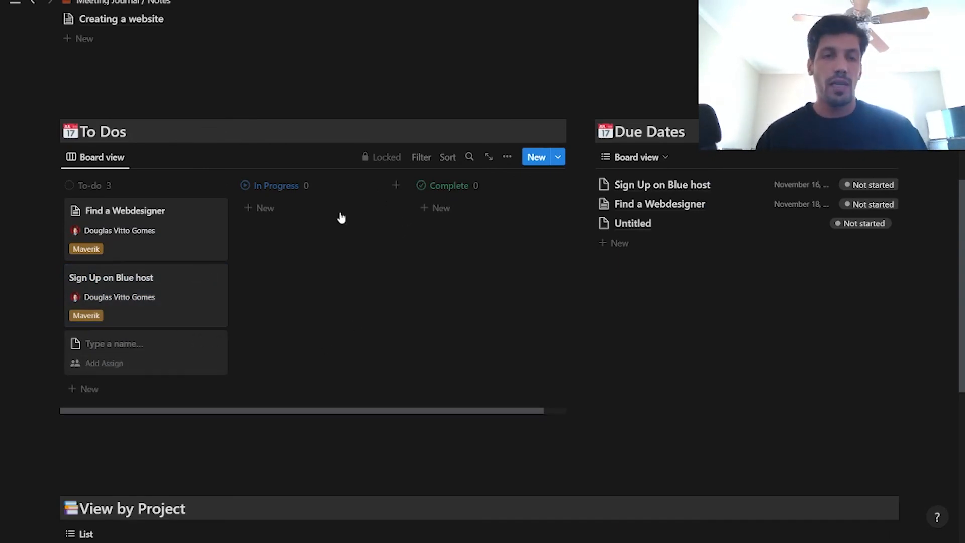
pyautogui.scroll(3, 237, 168)
pyautogui.scroll(-1, 202, 201)
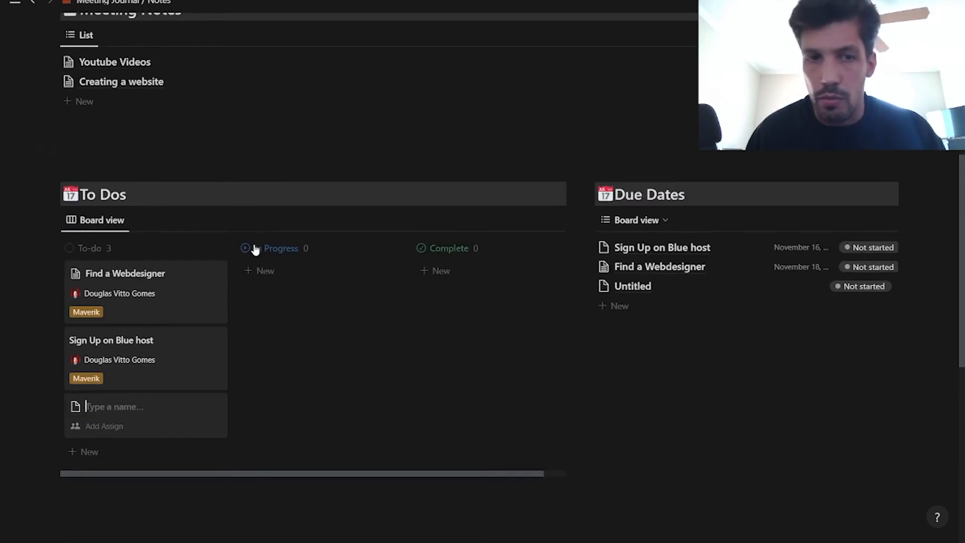
pyautogui.scroll(-3, 256, 249)
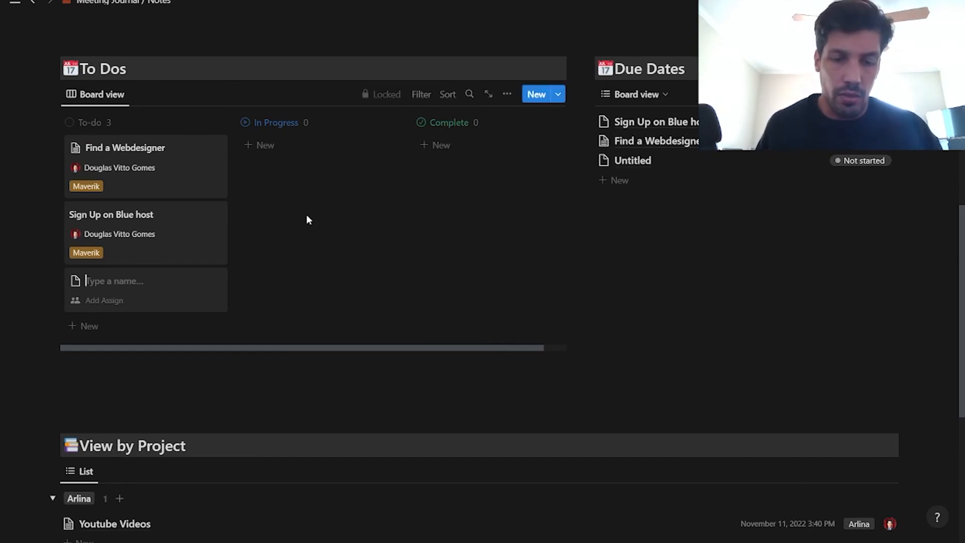
pyautogui.write('V')
pyautogui.press('BackSpace')
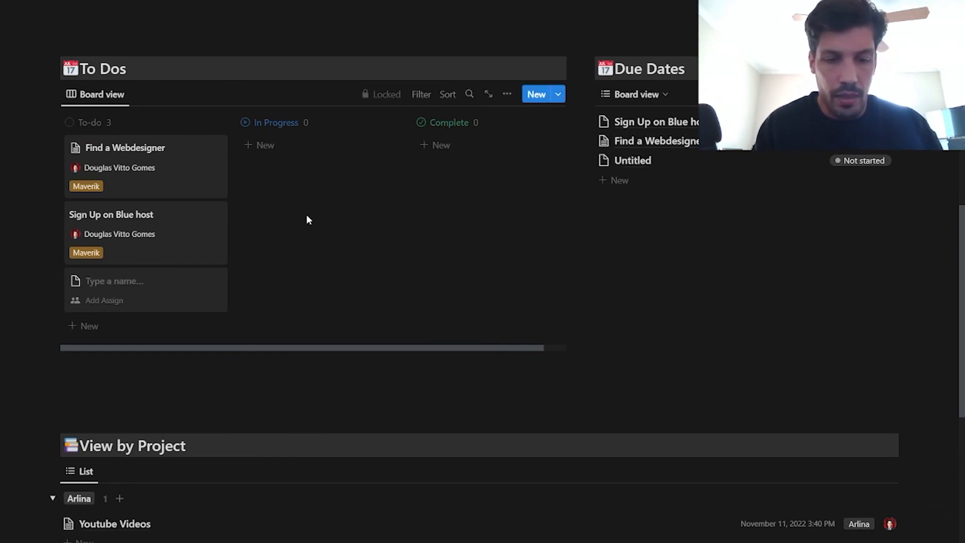
pyautogui.write('Script')
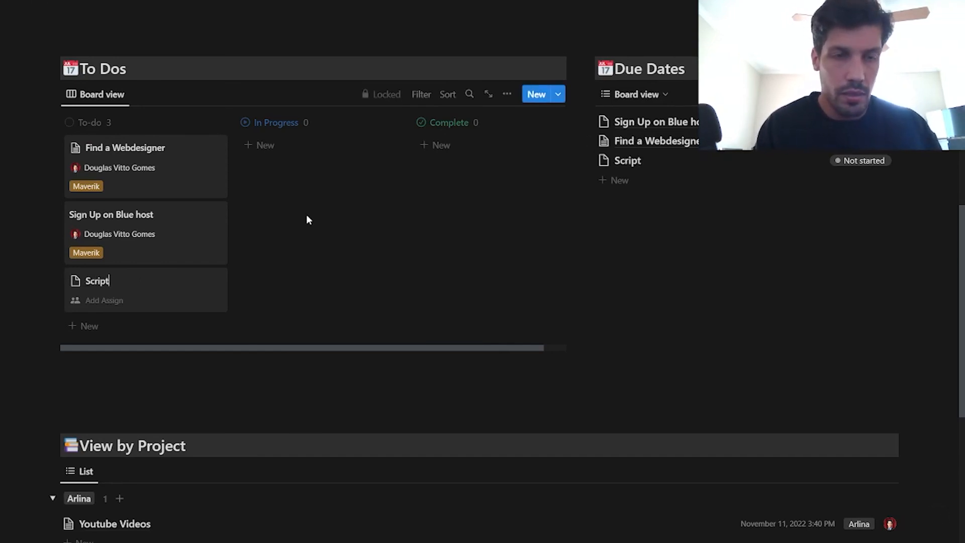
pyautogui.press('BackSpace')
pyautogui.press('BackSpace')
pyautogui.press('BackSpace')
pyautogui.press('BackSpace')
pyautogui.press('BackSpace')
# Step: Name the new to-do card "Create a script about Saving Money"
pyautogui.write('Creat')
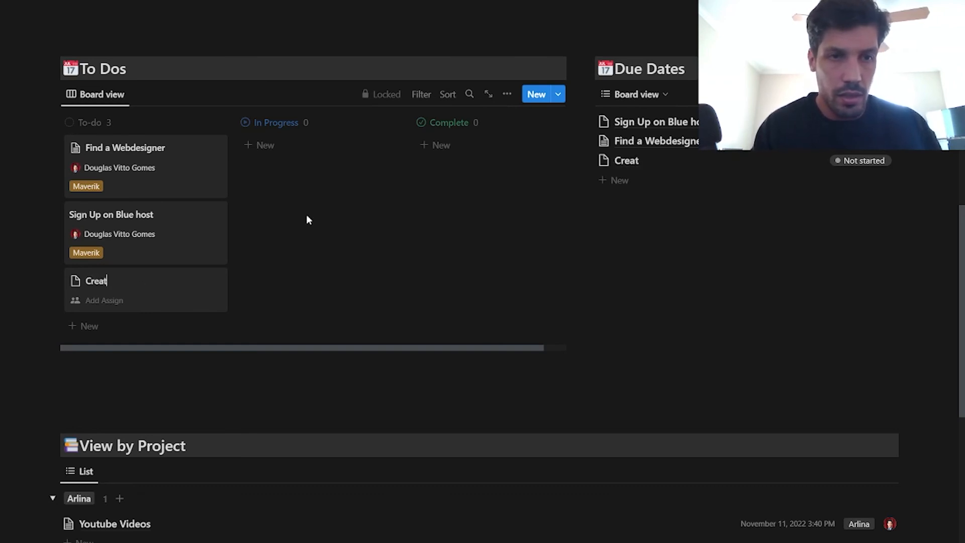
pyautogui.write('e a script about Sav')
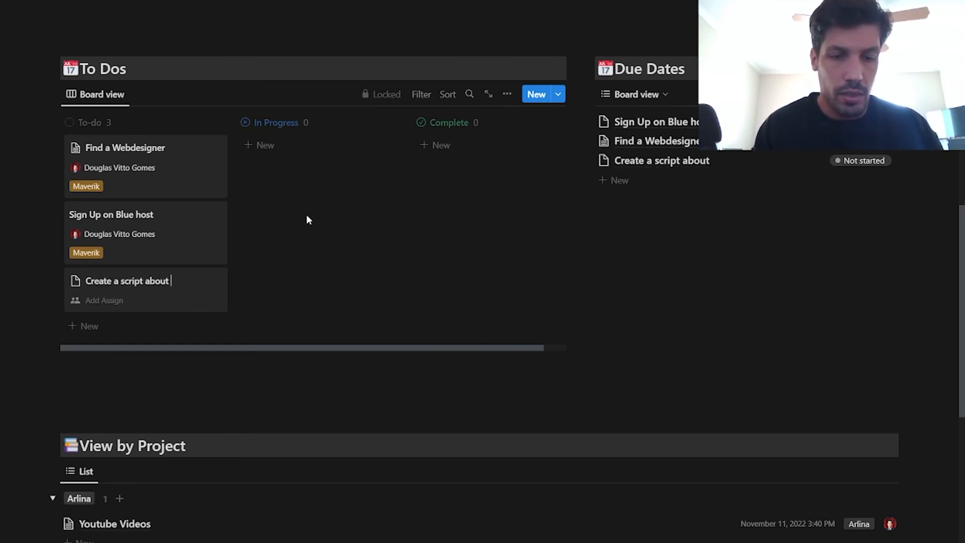
pyautogui.write('oney')
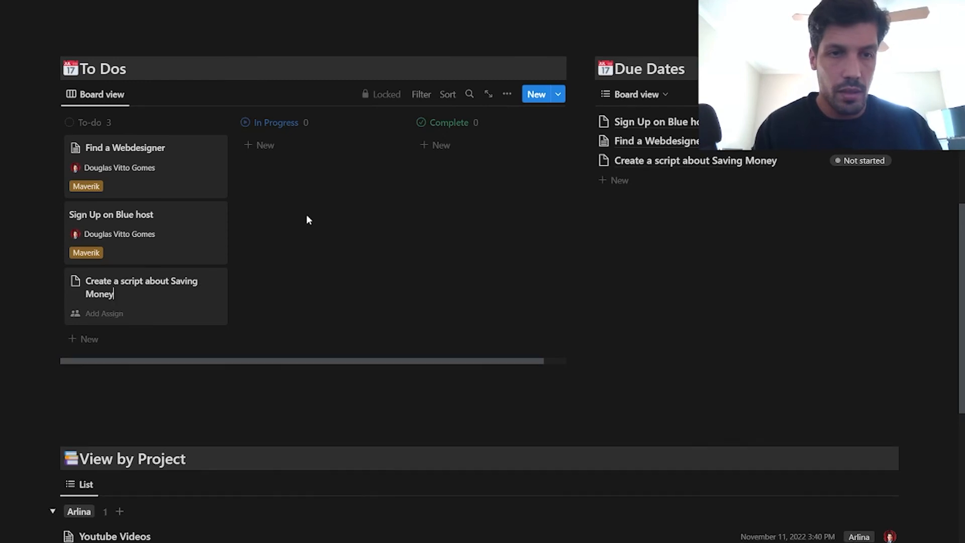
pyautogui.click(315, 362)
# Step: Open the "Create a script about Saving Money" card and assign it to the listed workspace member
pyautogui.click(161, 282)
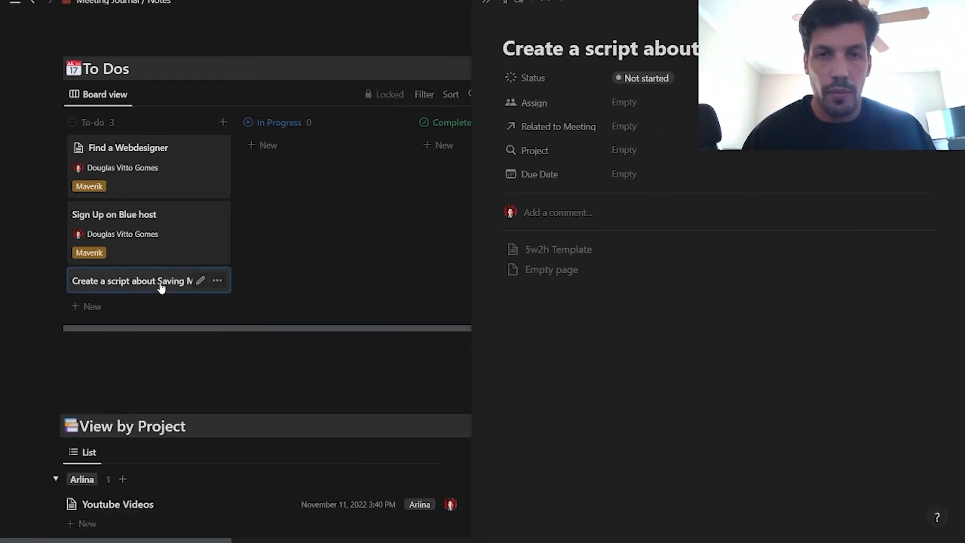
pyautogui.click(639, 103)
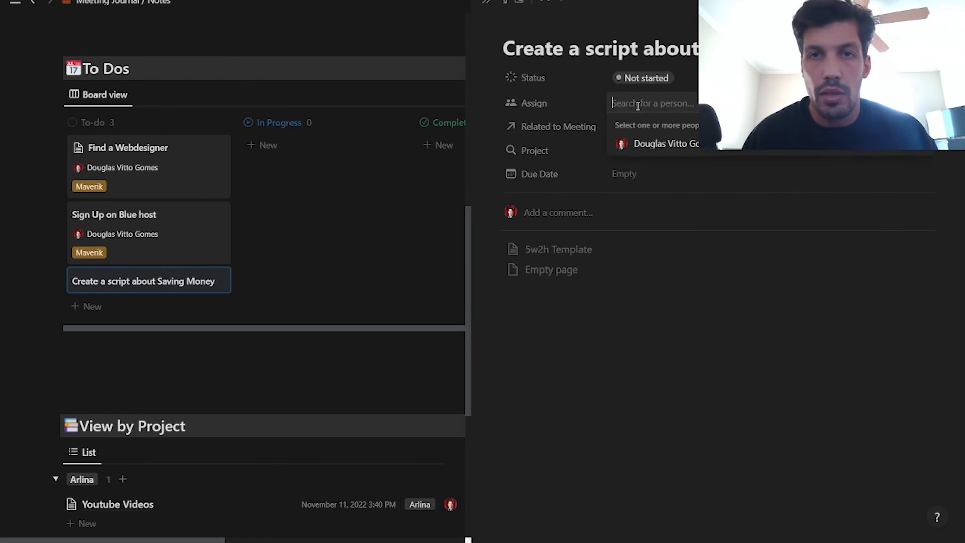
pyautogui.click(646, 145)
pyautogui.click(707, 326)
# Step: Relate the "Create a script about Saving Money" to-do to the "Youtube Videos" meeting
pyautogui.click(622, 128)
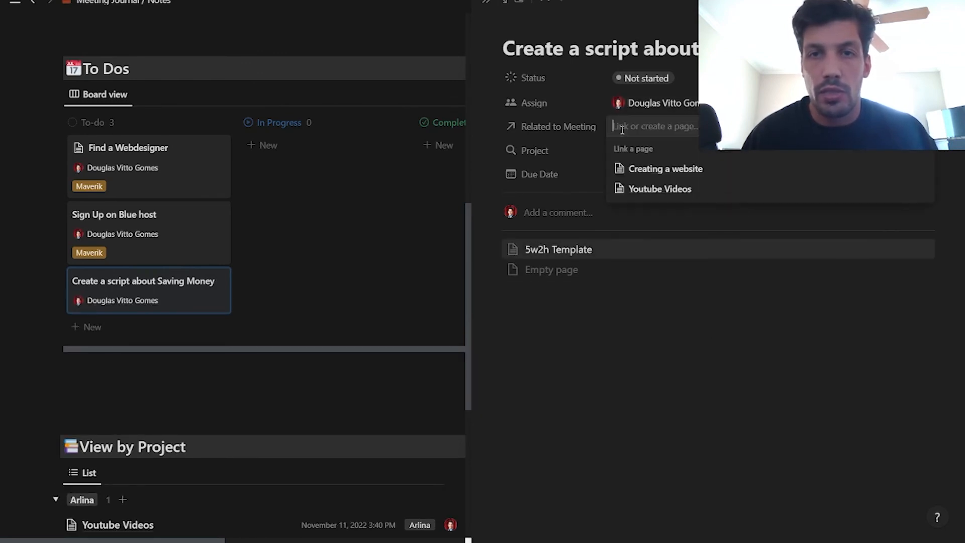
pyautogui.click(659, 189)
pyautogui.click(689, 325)
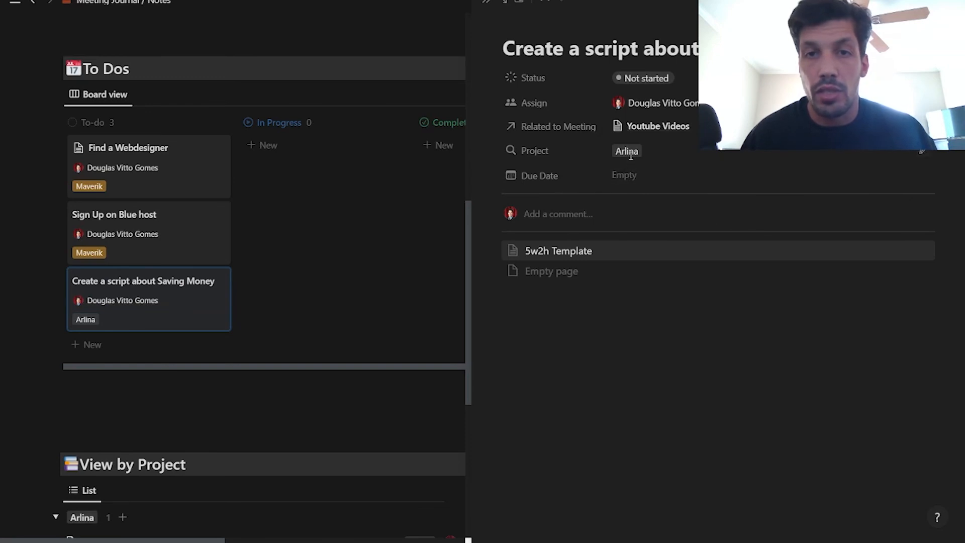
# Step: Set the script to-do's due date to November 17, 2022 and close the card
pyautogui.click(631, 181)
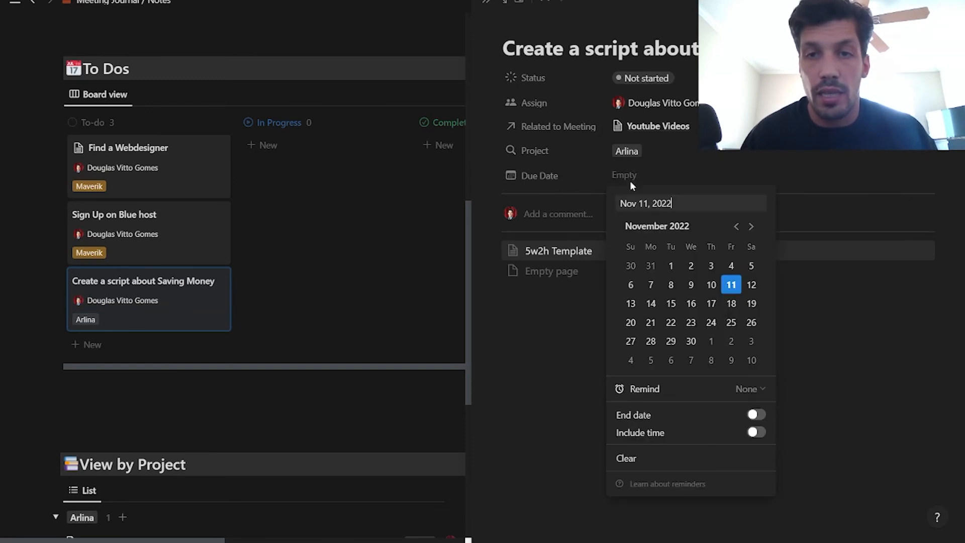
pyautogui.click(708, 307)
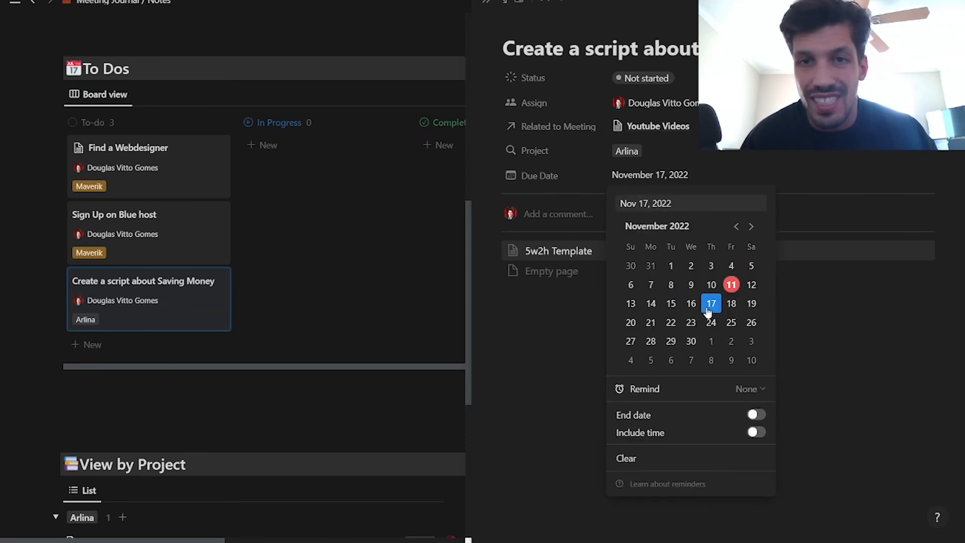
pyautogui.click(529, 351)
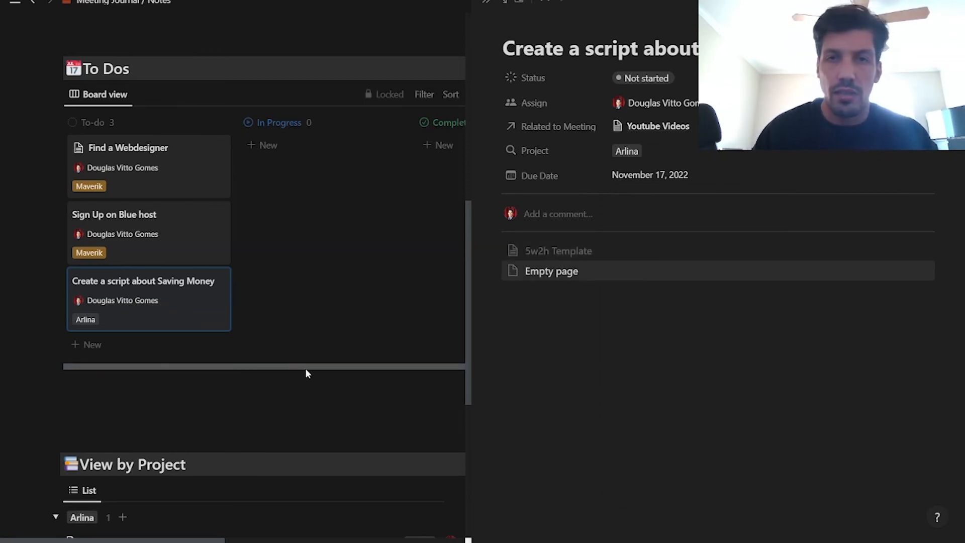
pyautogui.click(488, 3)
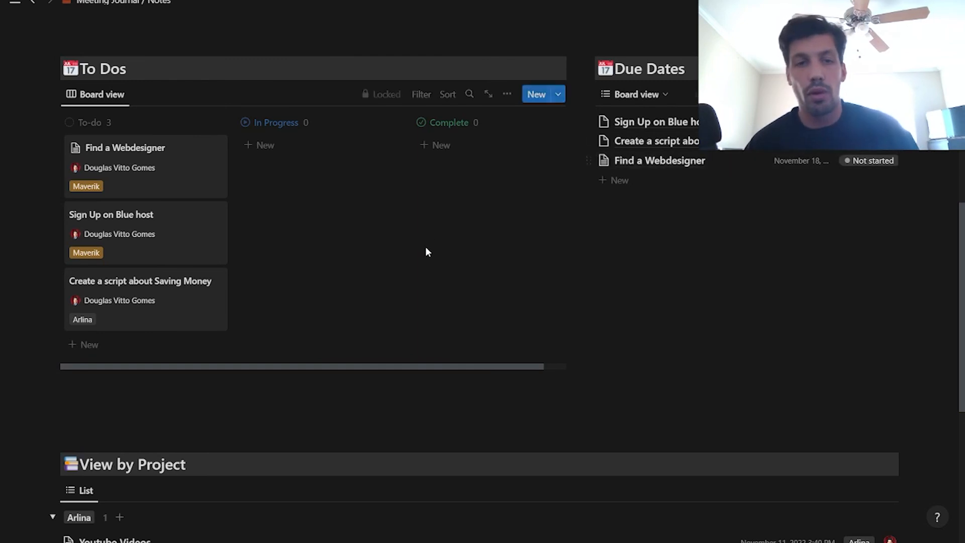
# Step: Look over View by Project, the To Dos board and the Meeting Notes list with both meetings
pyautogui.scroll(-5, 427, 249)
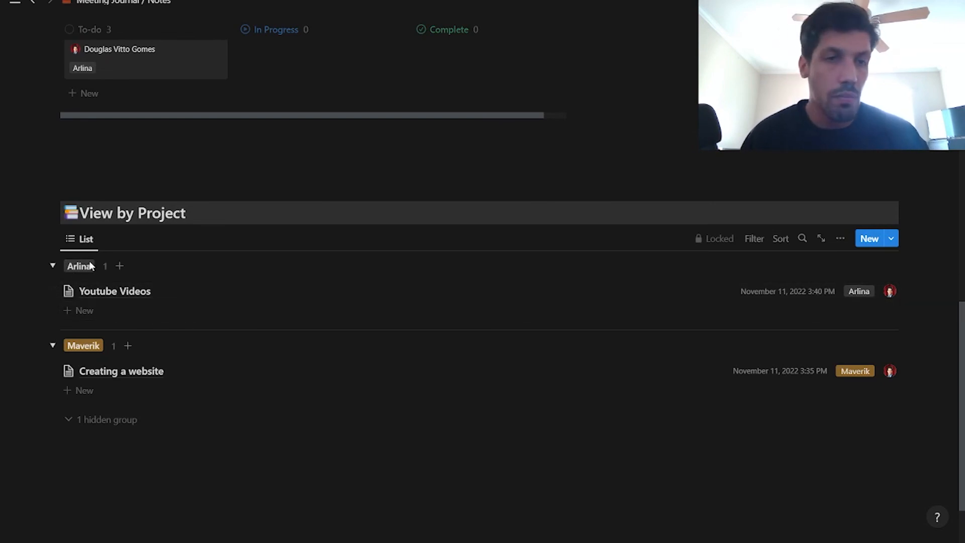
pyautogui.scroll(5, 599, 289)
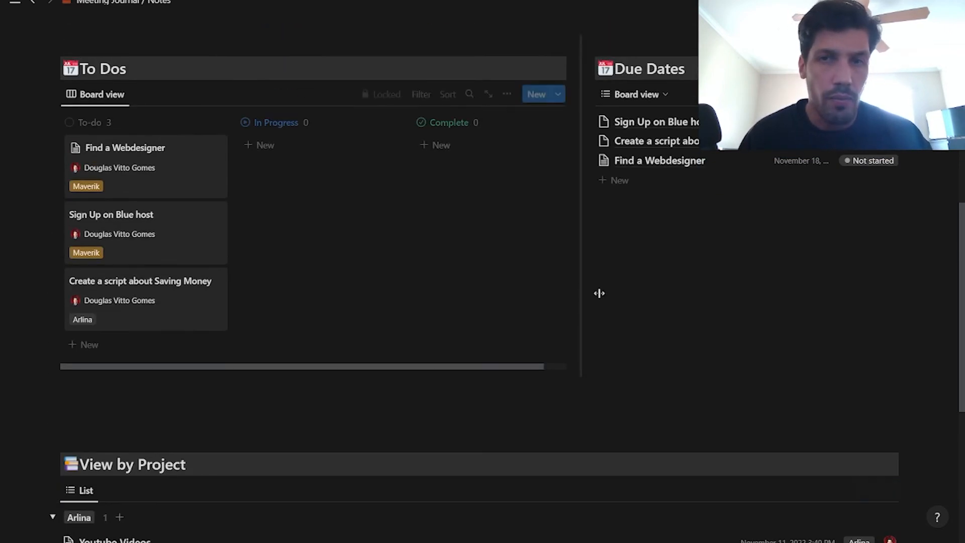
pyautogui.scroll(10, 806, 324)
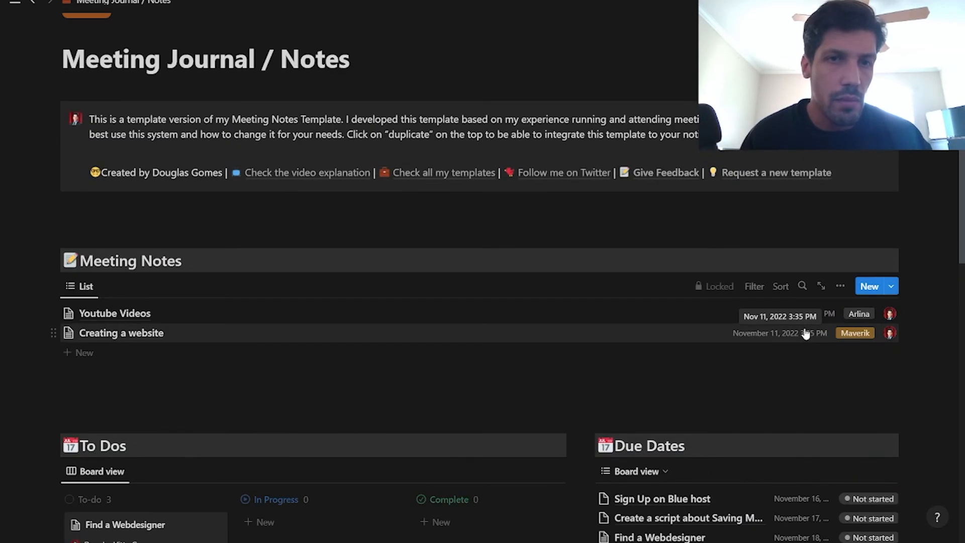
pyautogui.scroll(-1, 796, 324)
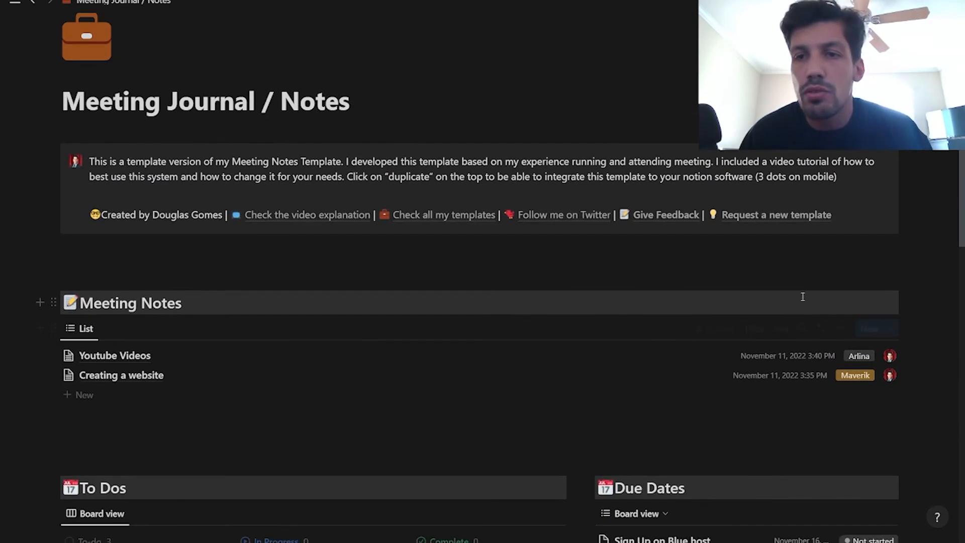